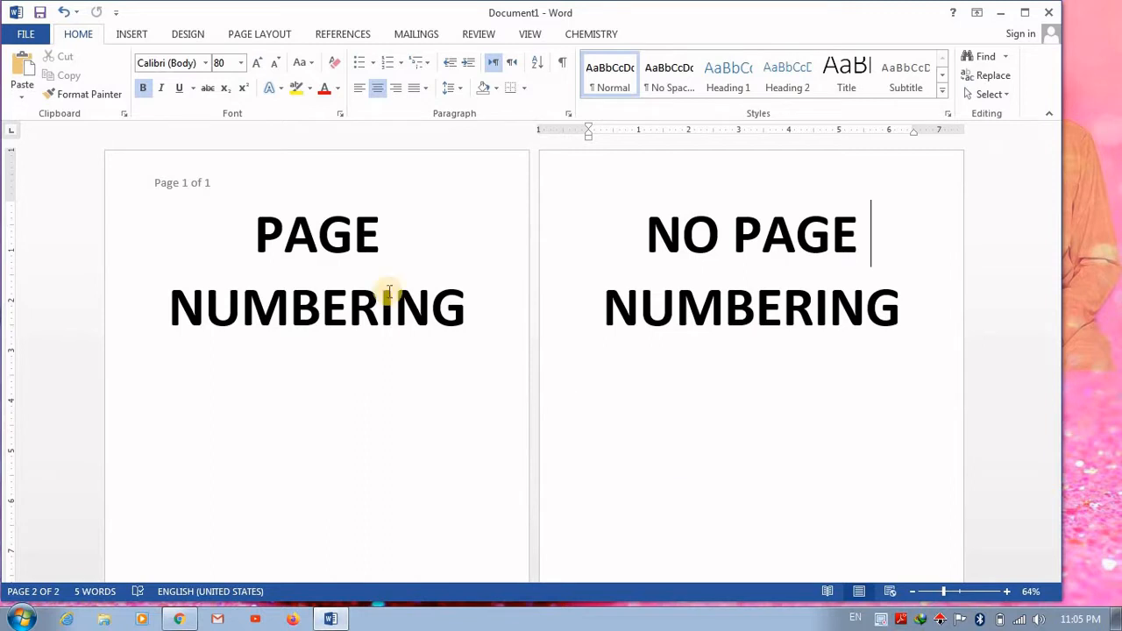
{"action": "double_click", "coordinate": [241, 176]}
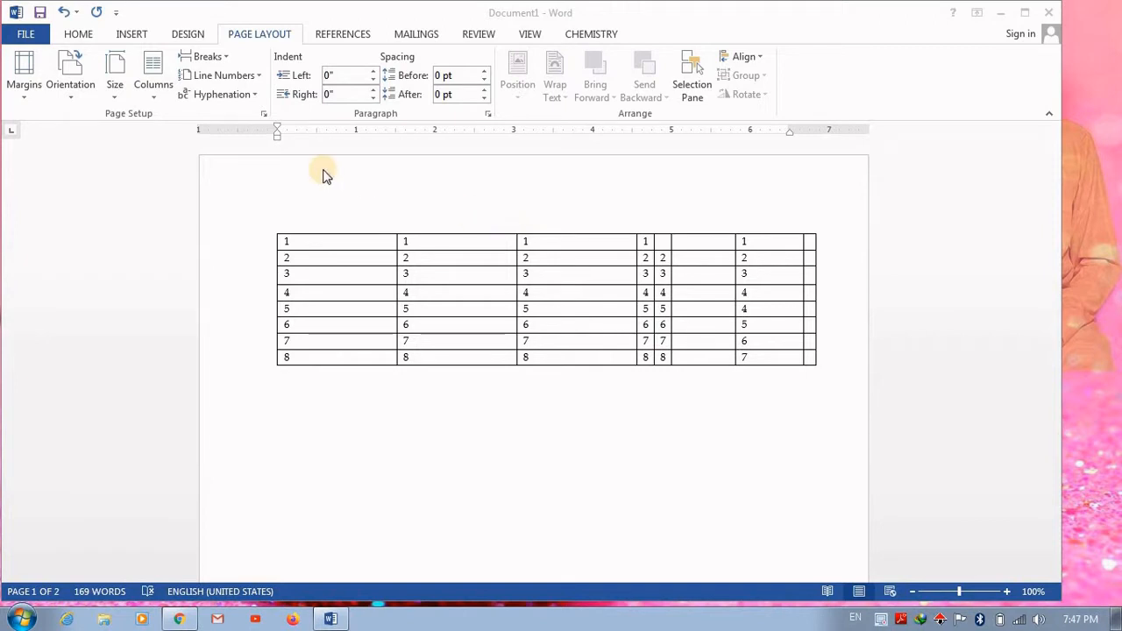
- Insert a centred Page X of Y number in the Bold Numbers 2 style at the top of the pages and leave the header
{"action": "left_click", "coordinate": [140, 37]}
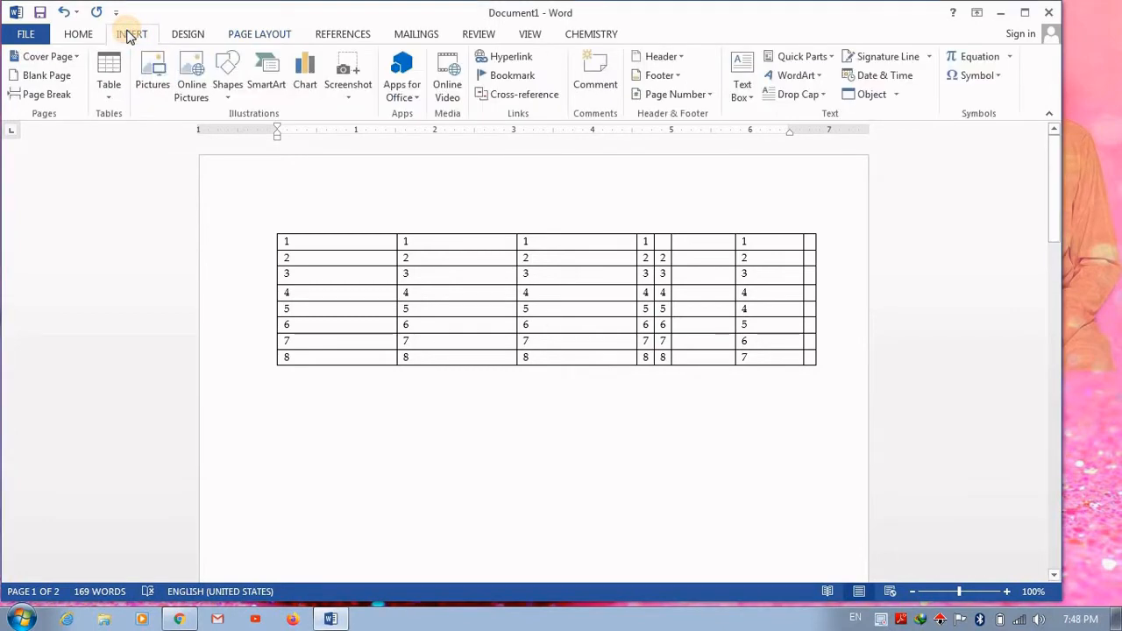
{"action": "left_click", "coordinate": [708, 93]}
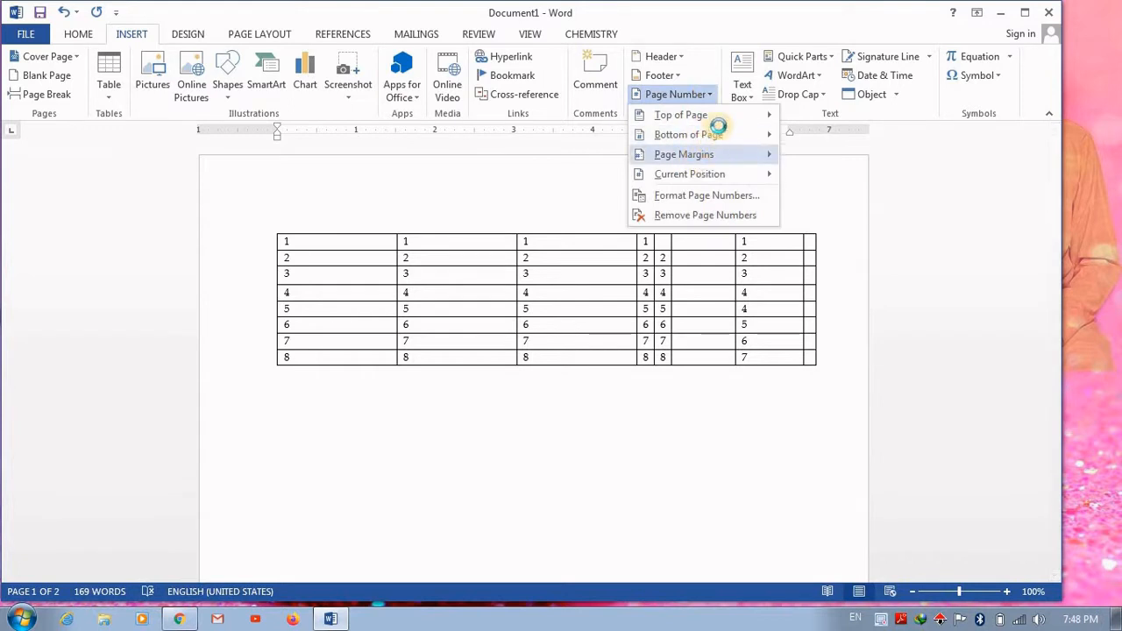
{"action": "mouse_move", "coordinate": [733, 123]}
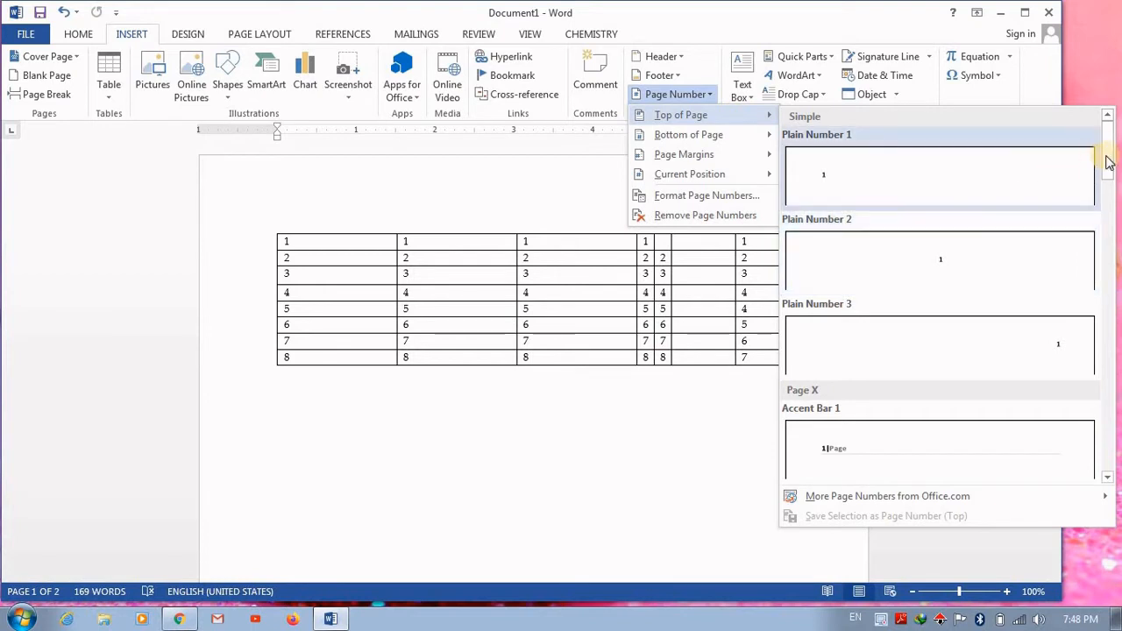
{"action": "left_click_drag", "start_coordinate": [1106, 158], "coordinate": [1106, 231]}
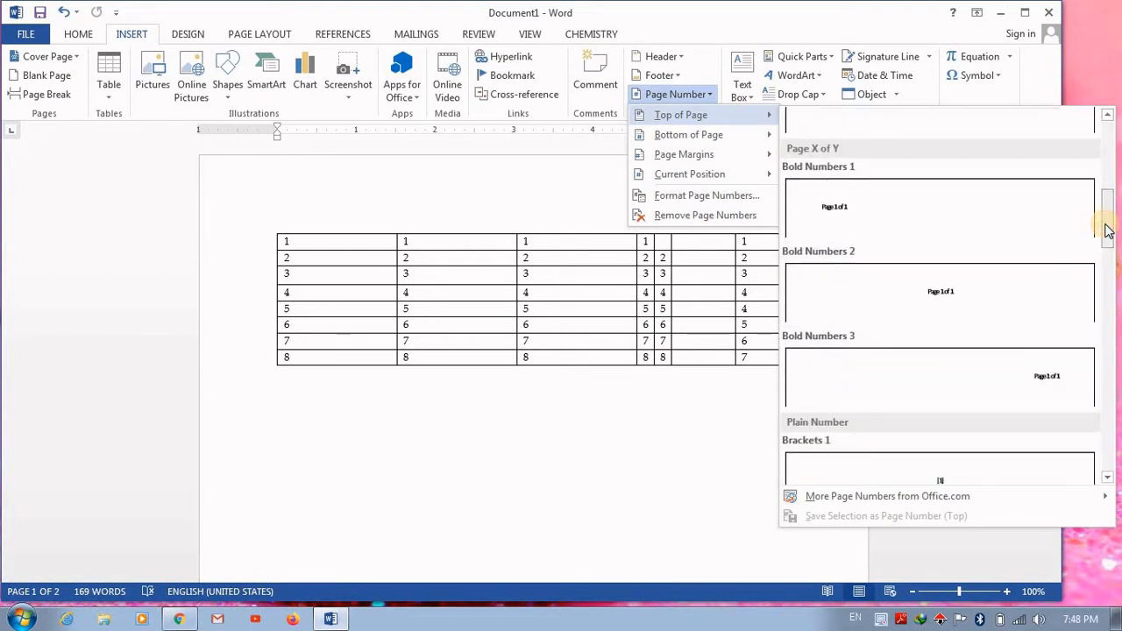
{"action": "left_click", "coordinate": [945, 285]}
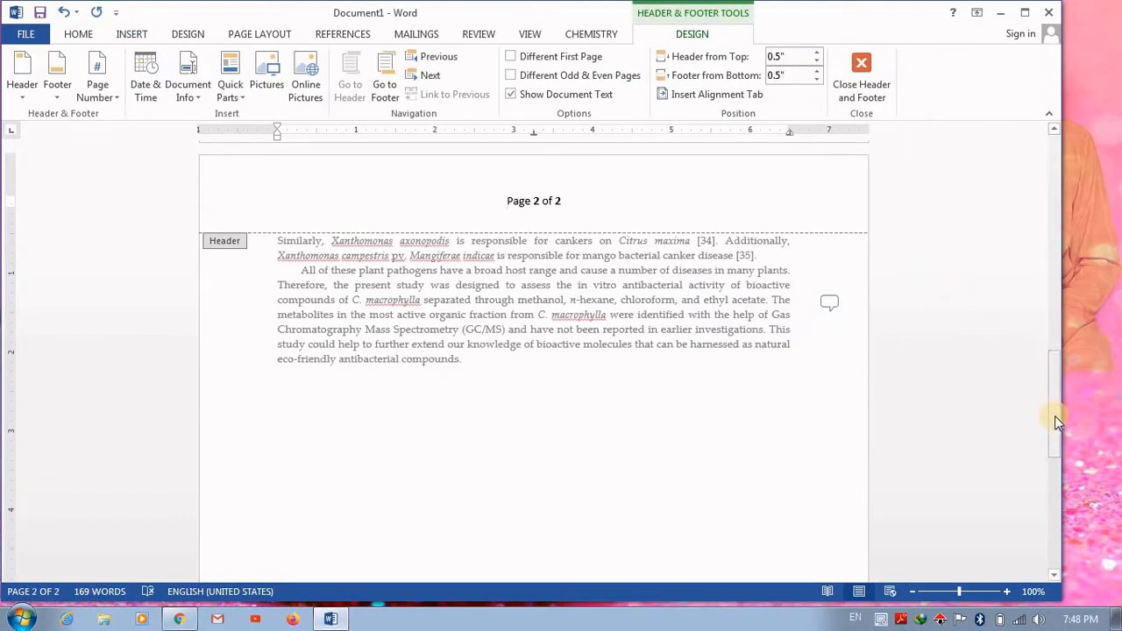
{"action": "left_click", "coordinate": [947, 592]}
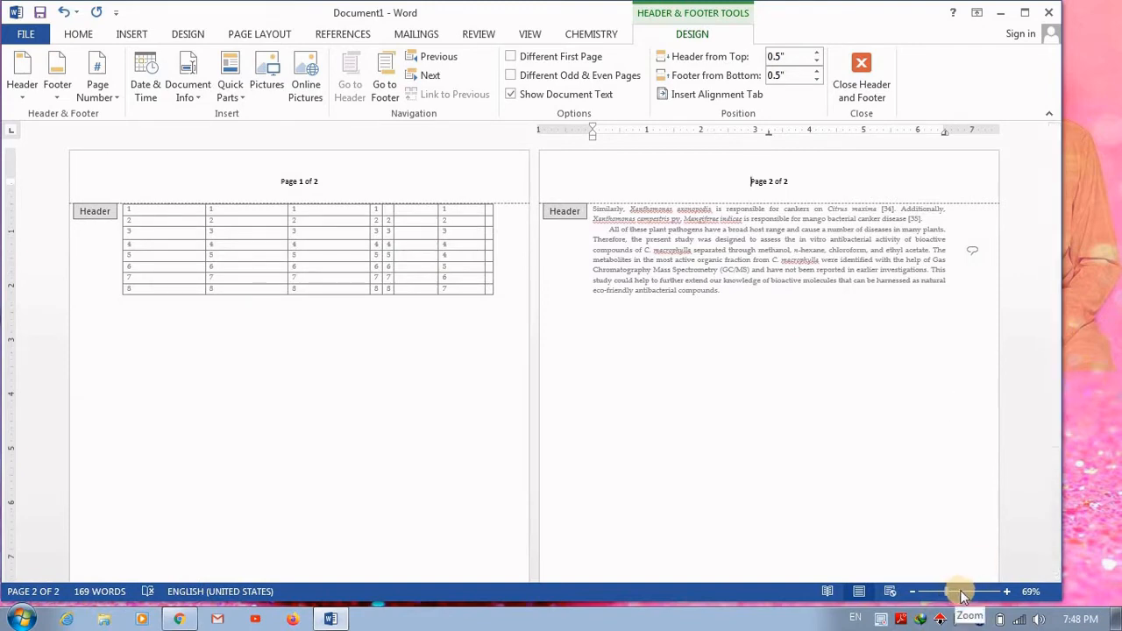
{"action": "left_click_drag", "start_coordinate": [960, 594], "coordinate": [962, 595]}
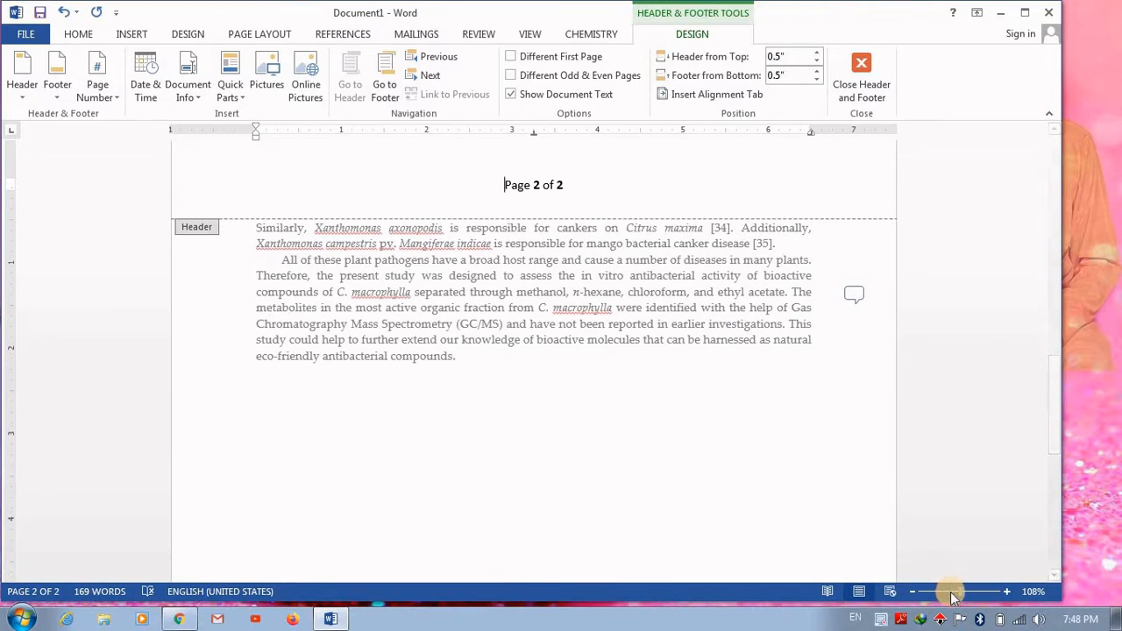
{"action": "left_click", "coordinate": [955, 596]}
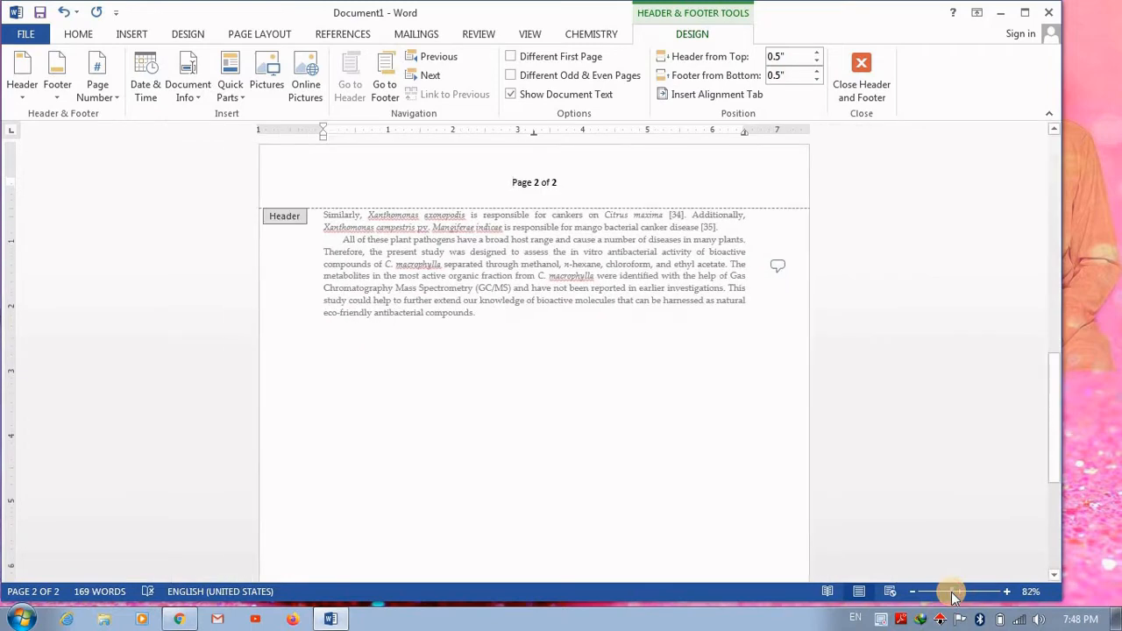
{"action": "left_click", "coordinate": [945, 592]}
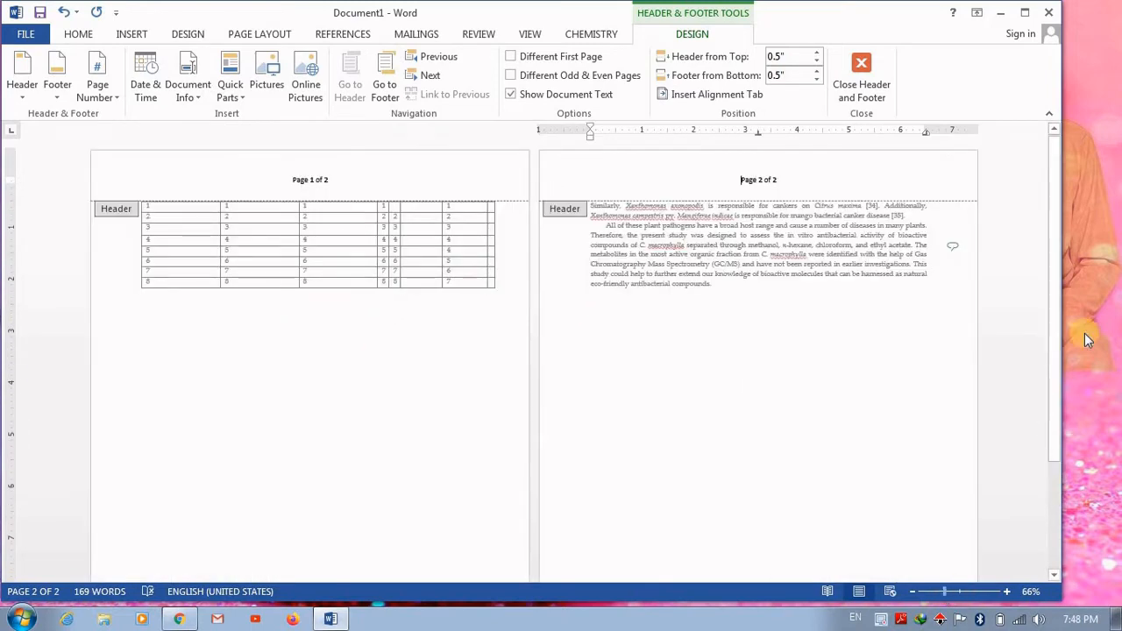
{"action": "left_click_drag", "start_coordinate": [1058, 373], "coordinate": [1056, 333]}
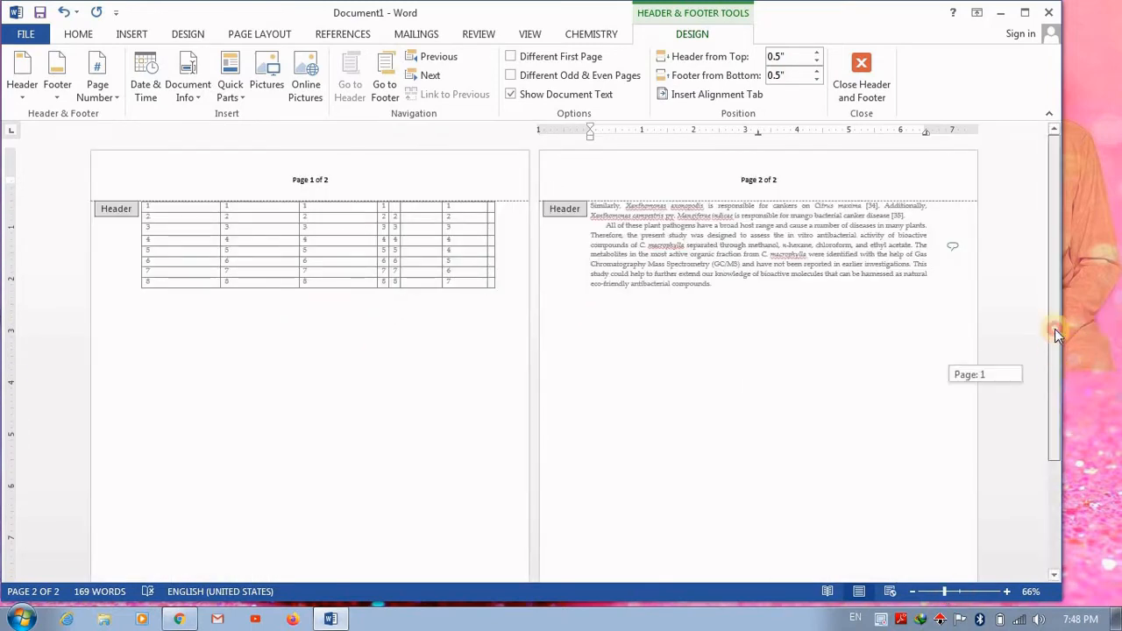
{"action": "double_click", "coordinate": [502, 268]}
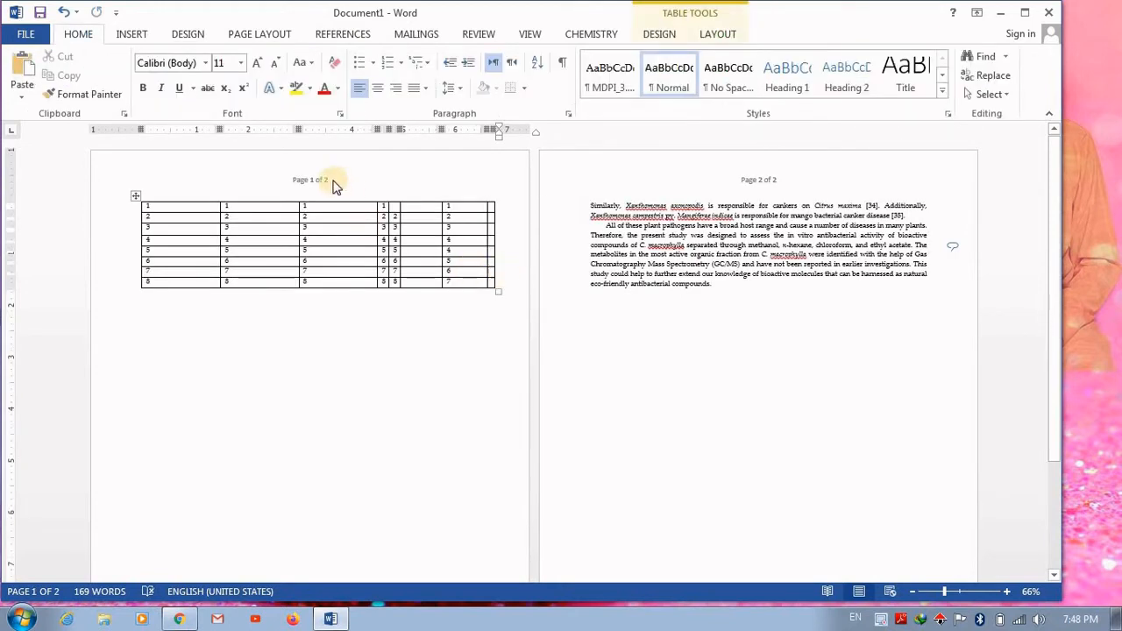
- Try right and left alignment on the header page number, restore it to centred, and leave the header
{"action": "left_click", "coordinate": [334, 184]}
{"action": "double_click", "coordinate": [334, 180]}
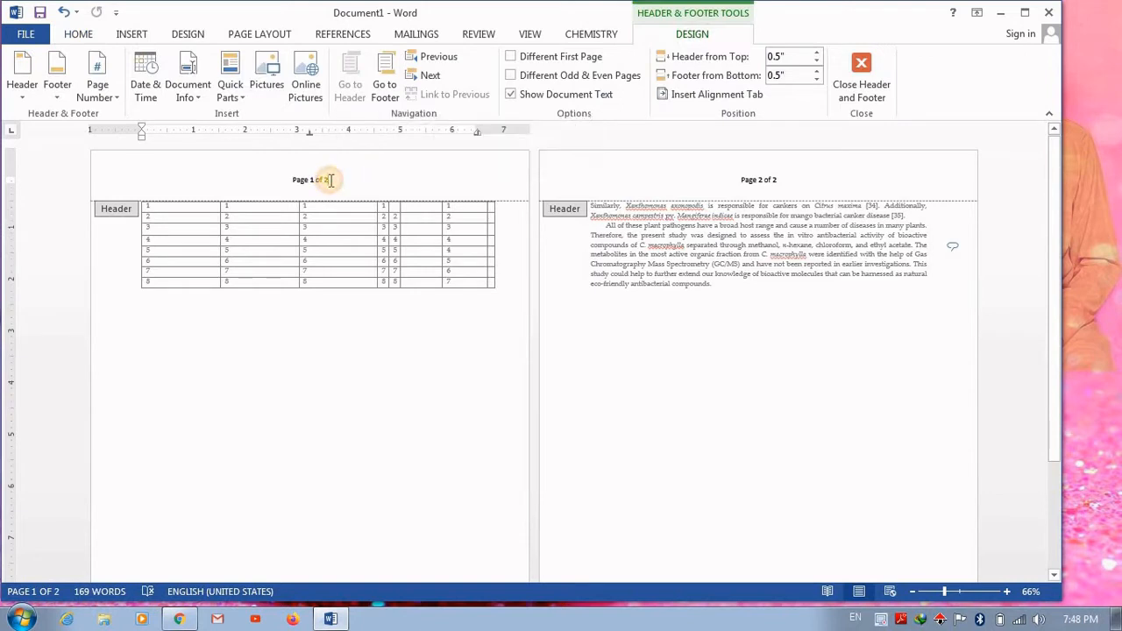
{"action": "left_click", "coordinate": [78, 33]}
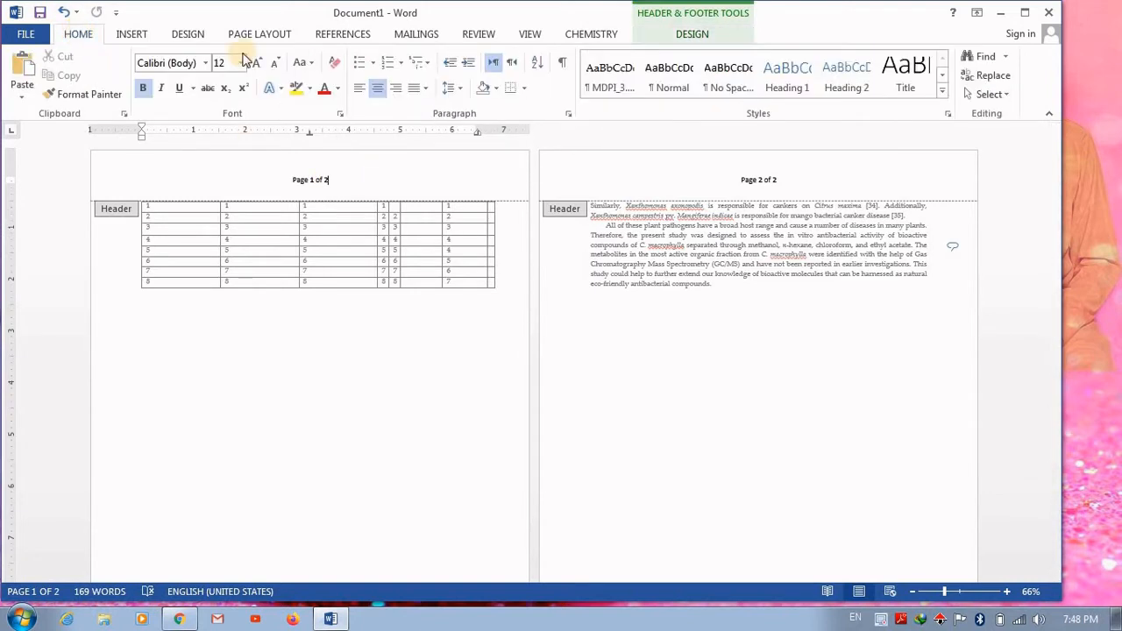
{"action": "left_click", "coordinate": [396, 90]}
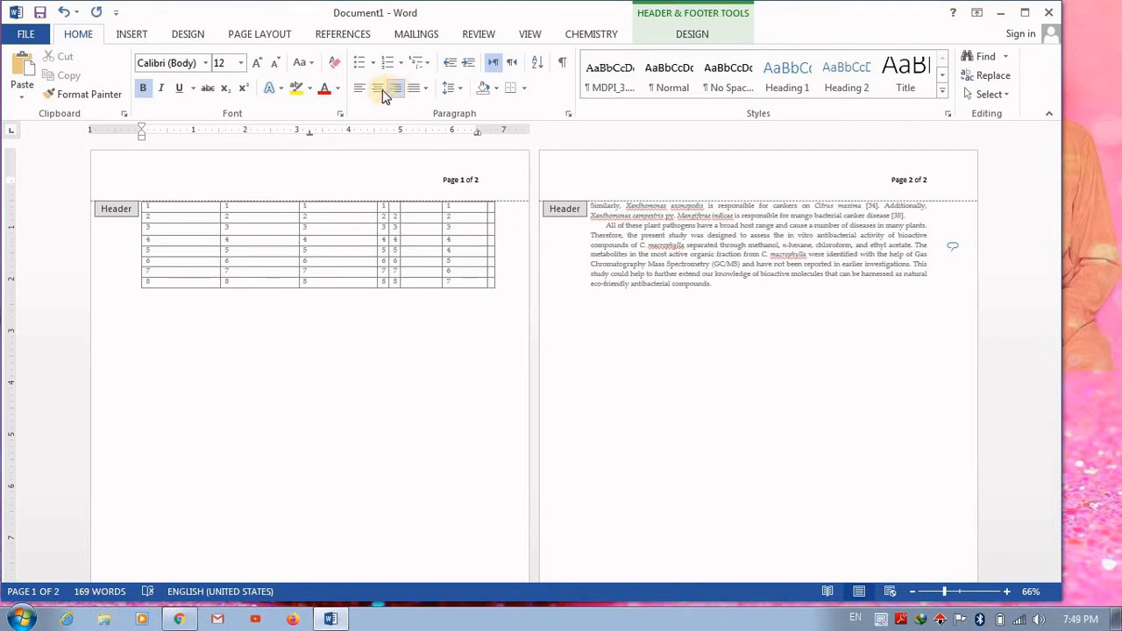
{"action": "left_click", "coordinate": [378, 91]}
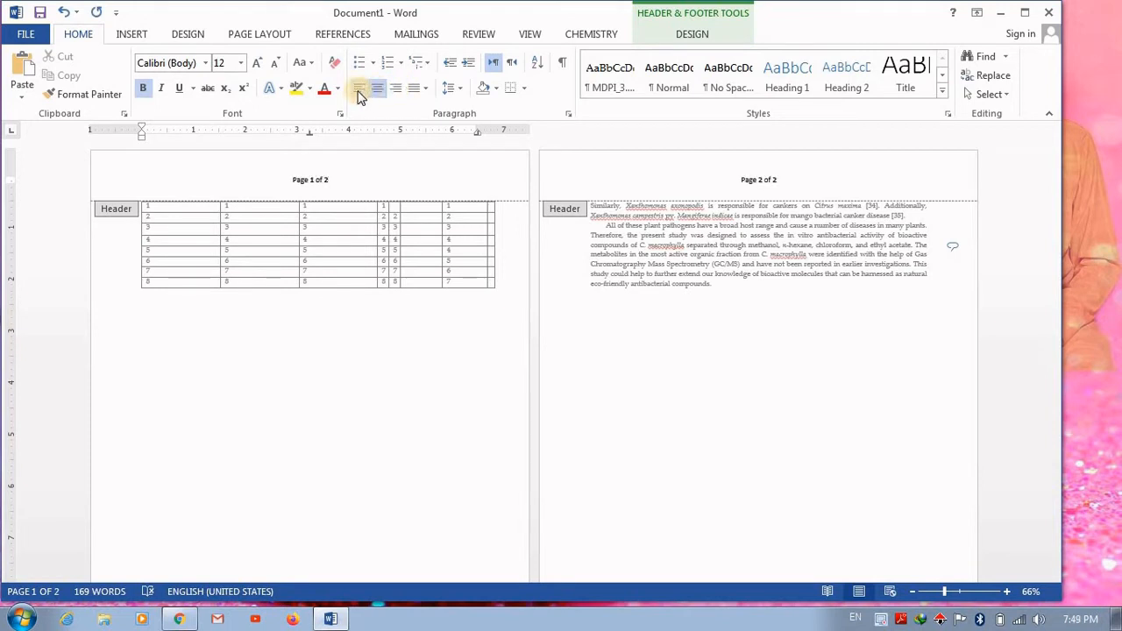
{"action": "left_click", "coordinate": [360, 92]}
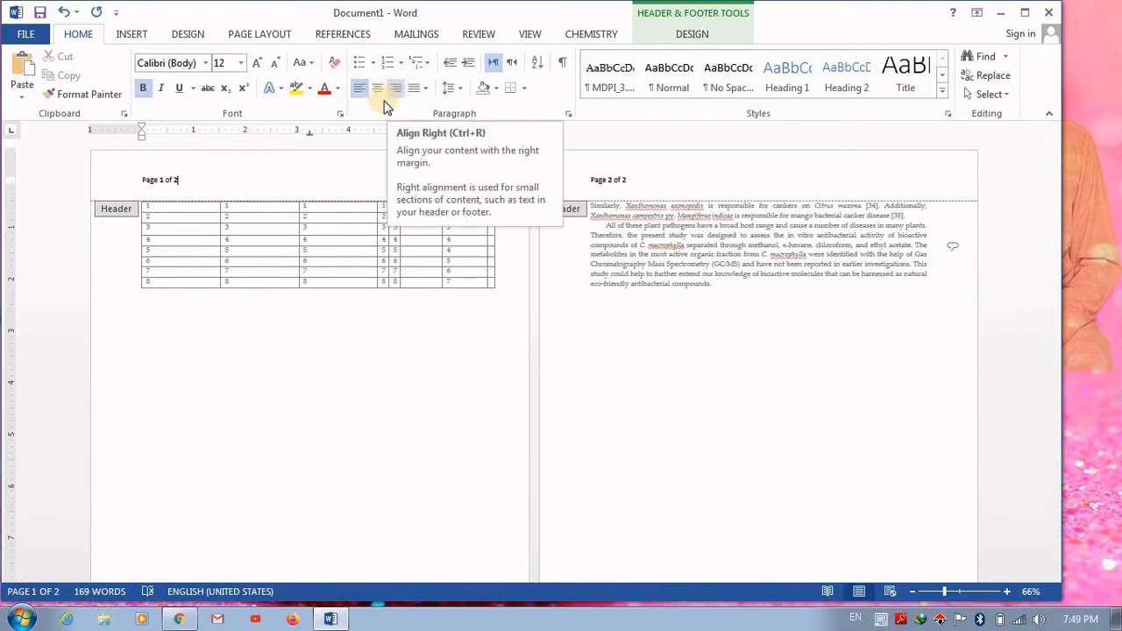
{"action": "left_click", "coordinate": [381, 100]}
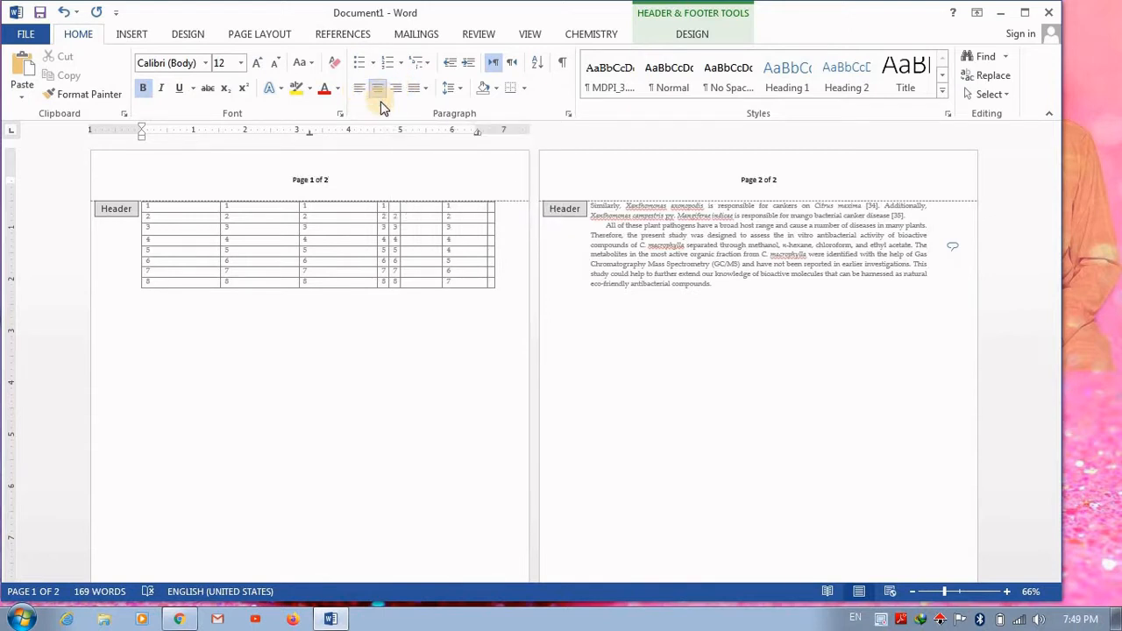
{"action": "double_click", "coordinate": [438, 368]}
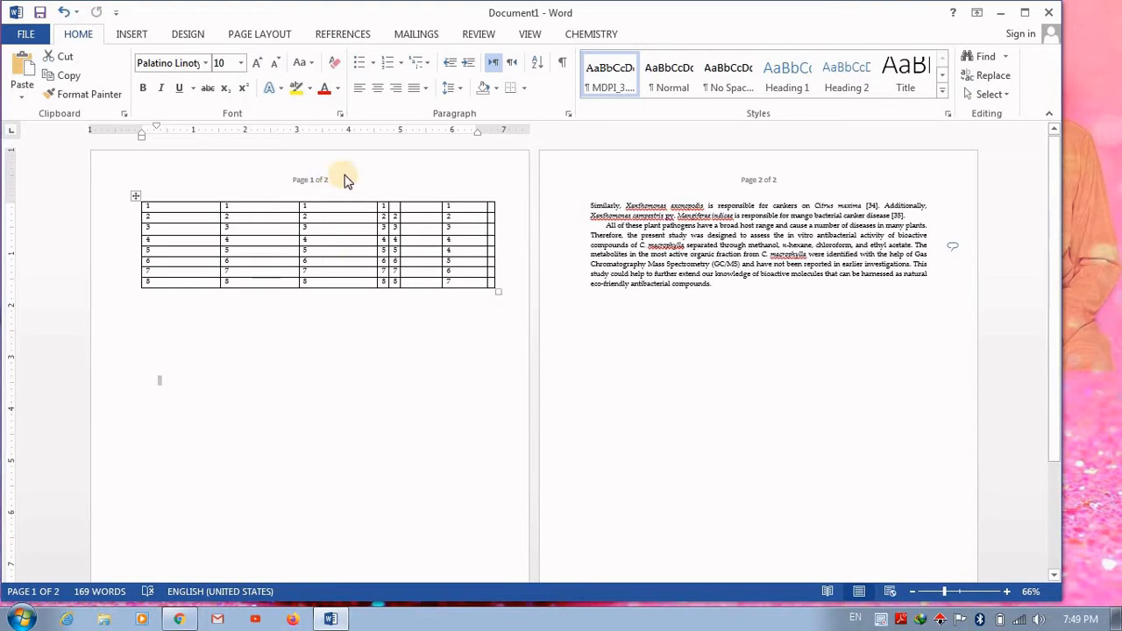
- Place the cursor in the blank area below the table and show the document's paragraph marks and hidden formatting symbols
{"action": "left_click", "coordinate": [466, 303]}
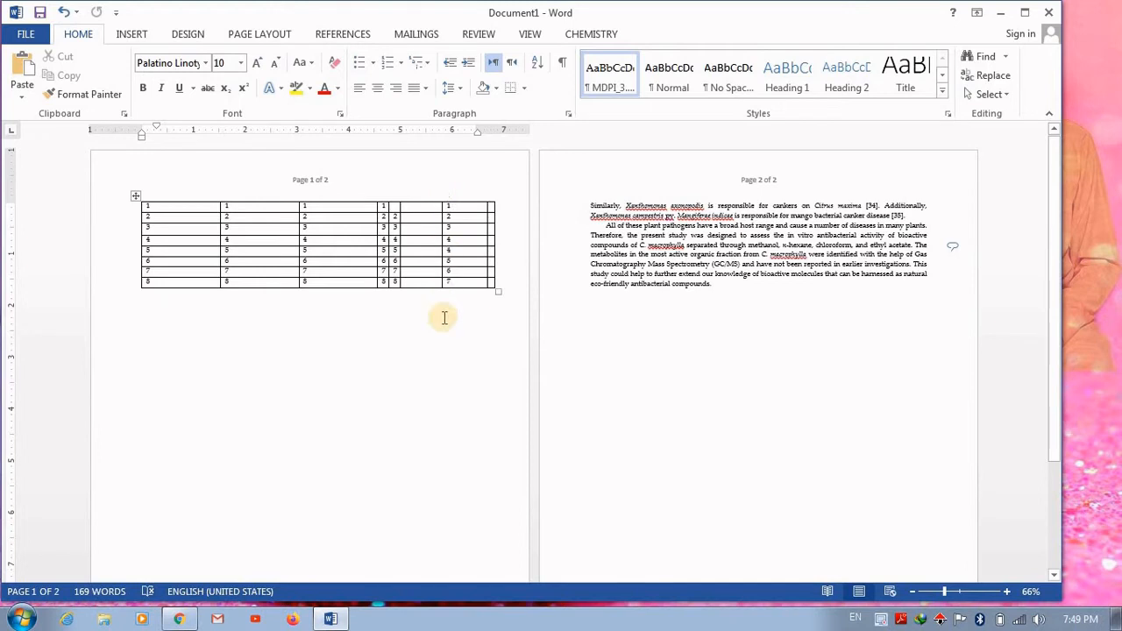
{"action": "key", "text": "Return"}
{"action": "key", "text": "Return"}
{"action": "key", "text": "Return"}
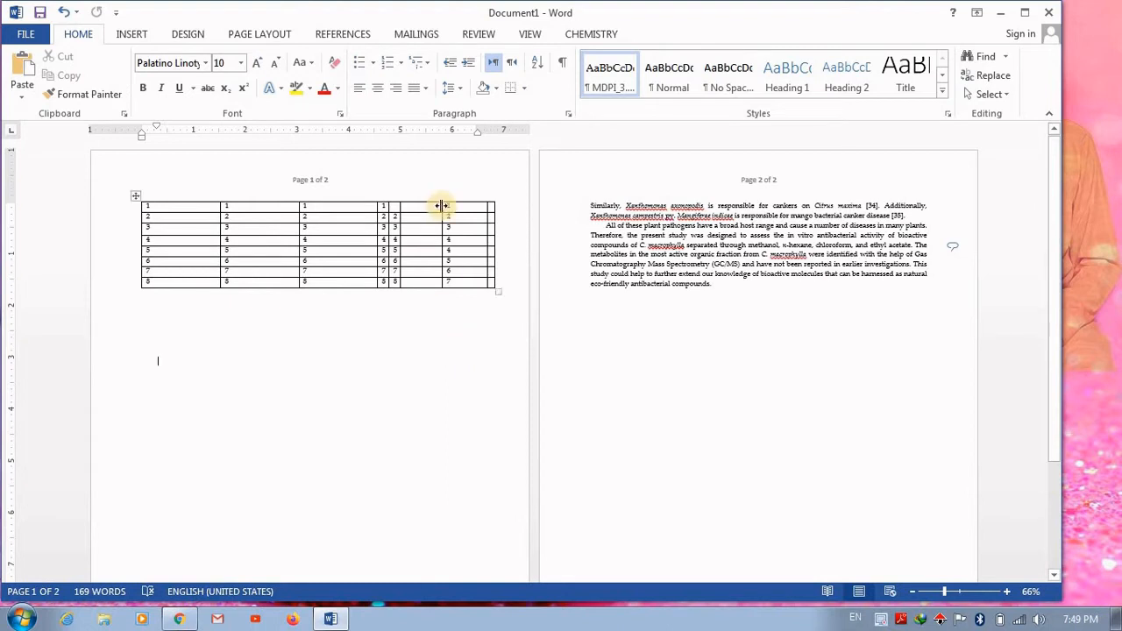
{"action": "left_click", "coordinate": [563, 65]}
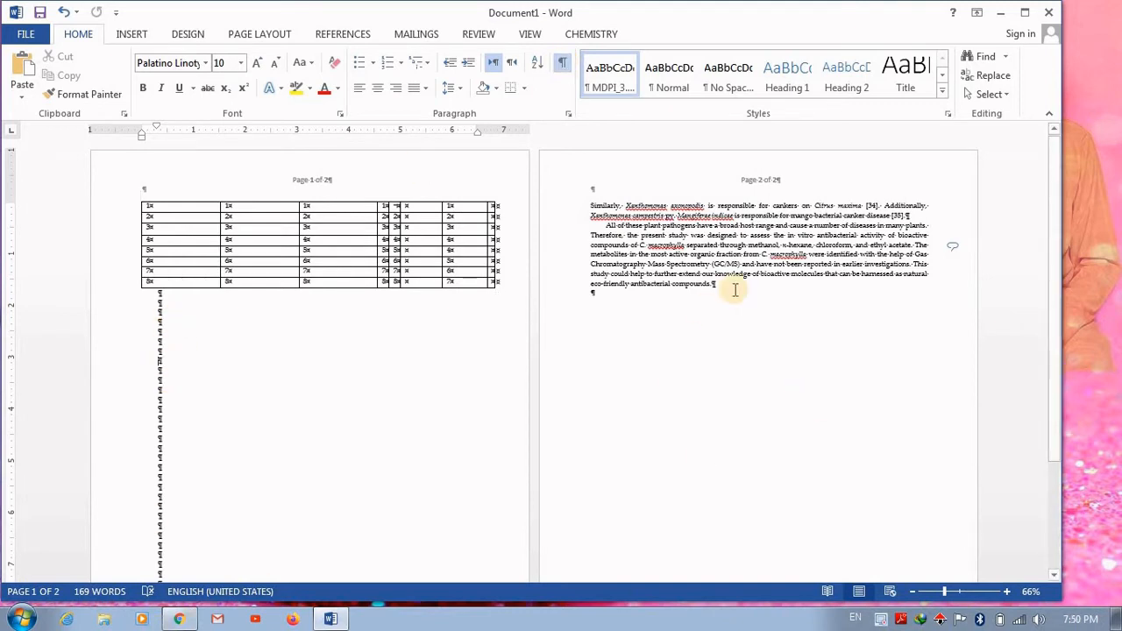
- Try adding extra blank paragraphs below the table on page 1 and undo the change
{"action": "left_click", "coordinate": [170, 362]}
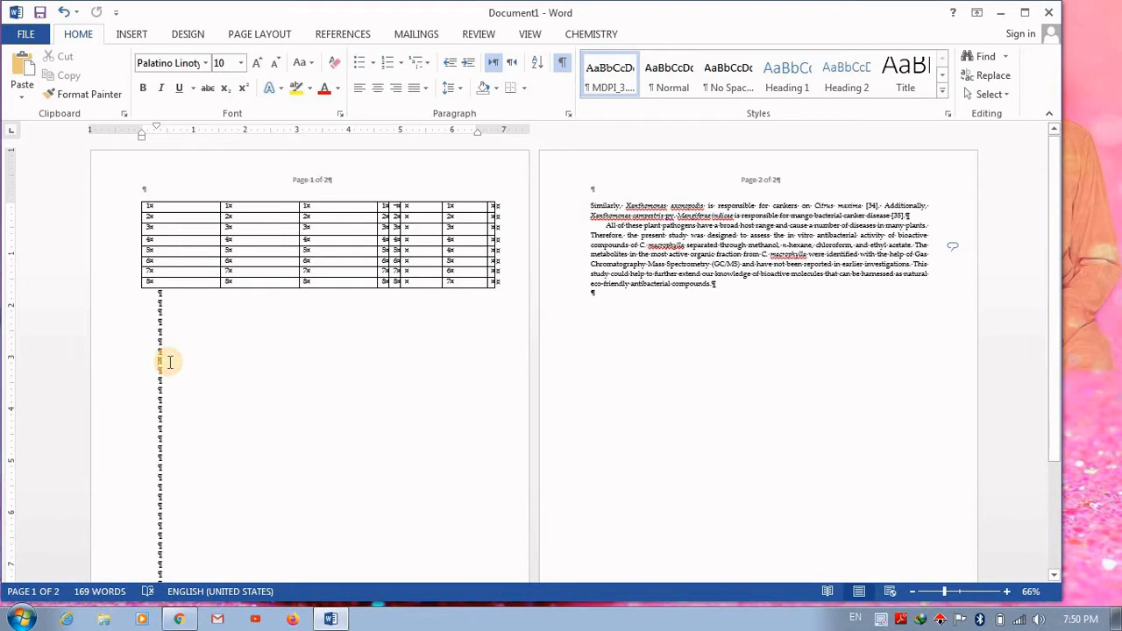
{"action": "key", "text": "ctrl+z"}
{"action": "key", "text": "Return"}
{"action": "key", "text": "BackSpace"}
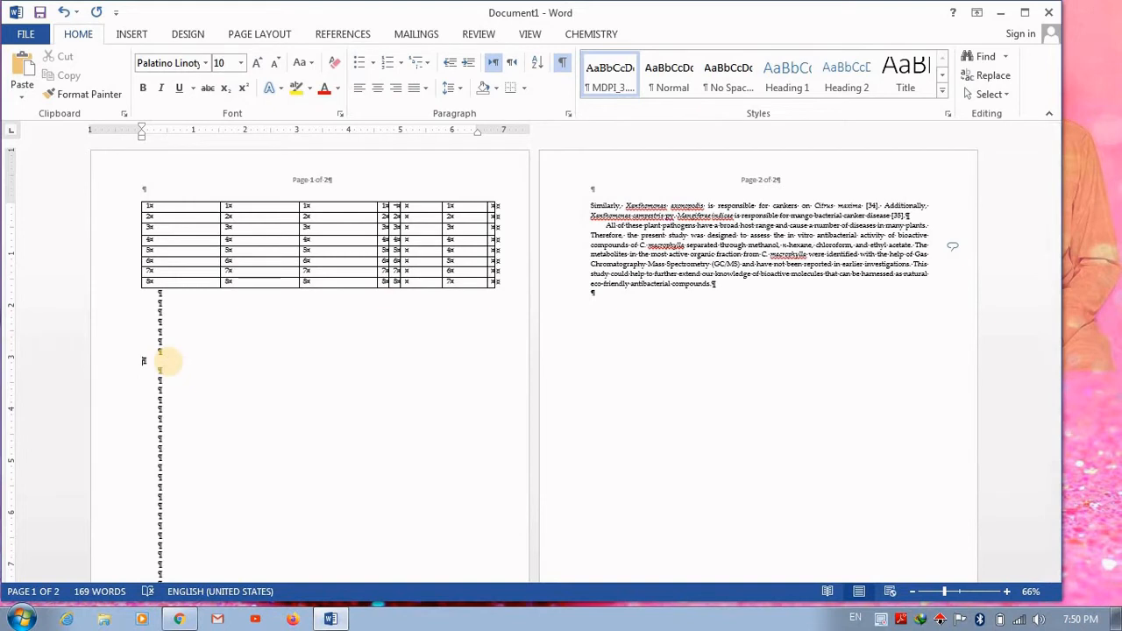
{"action": "key", "text": "Return"}
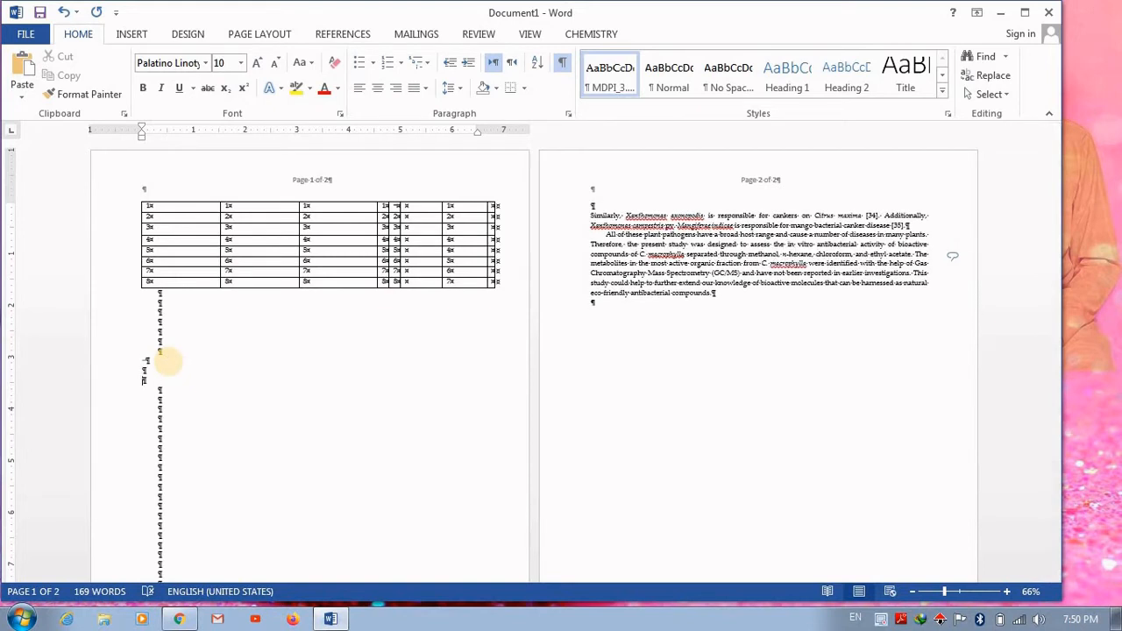
{"action": "key", "text": "BackSpace"}
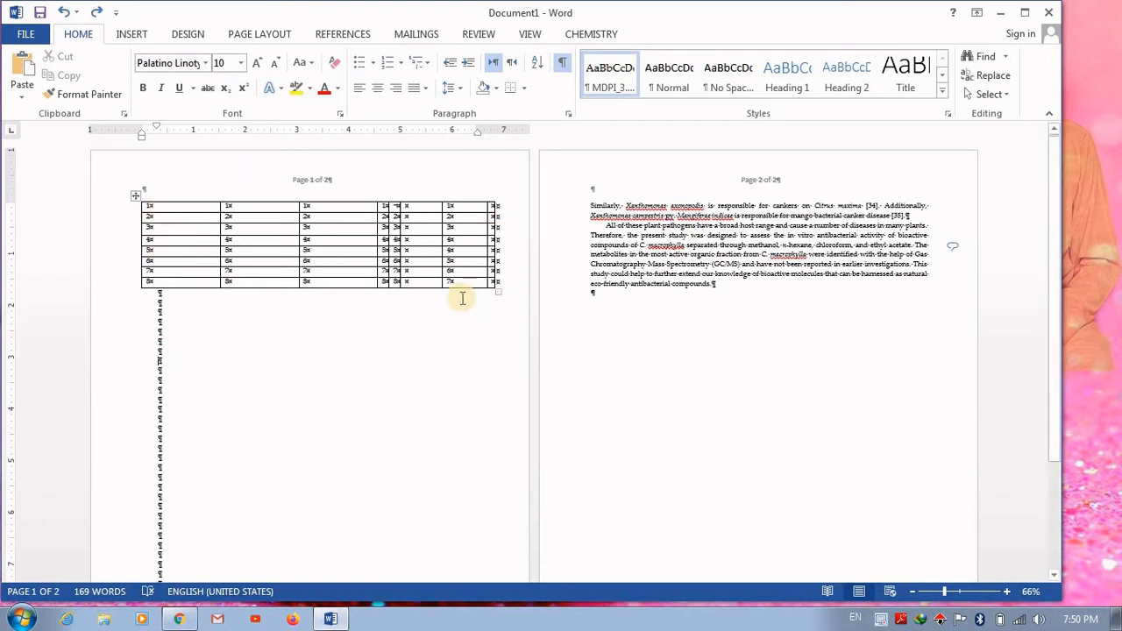
- Review the available page break and section break types without inserting one
{"action": "left_click", "coordinate": [130, 37]}
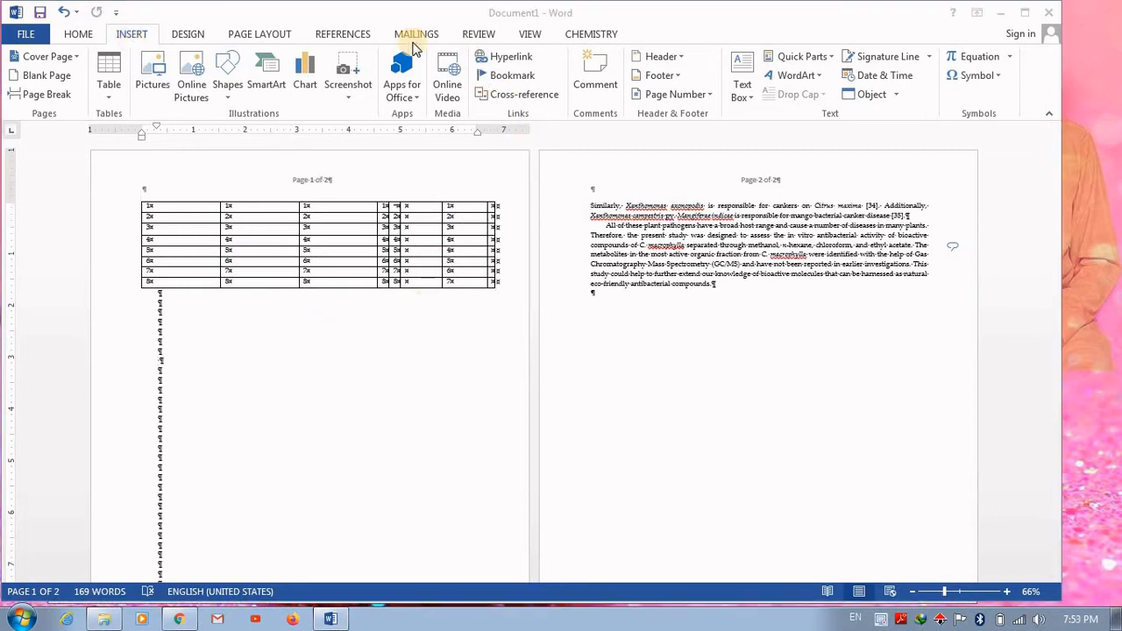
{"action": "left_click", "coordinate": [82, 31]}
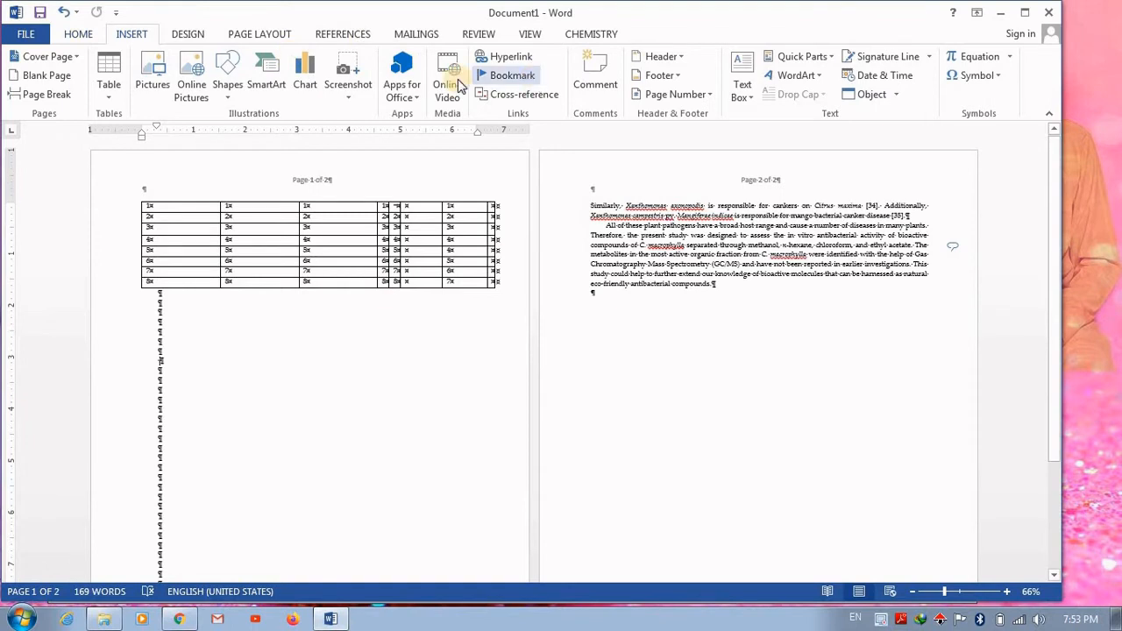
{"action": "left_click", "coordinate": [79, 34]}
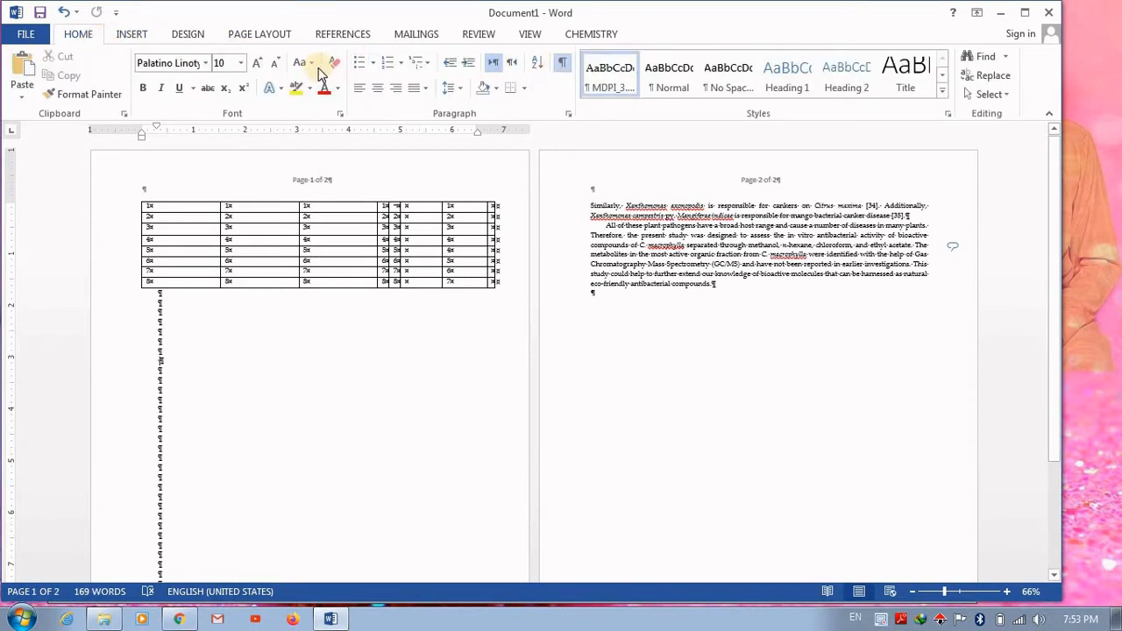
{"action": "left_click", "coordinate": [257, 39]}
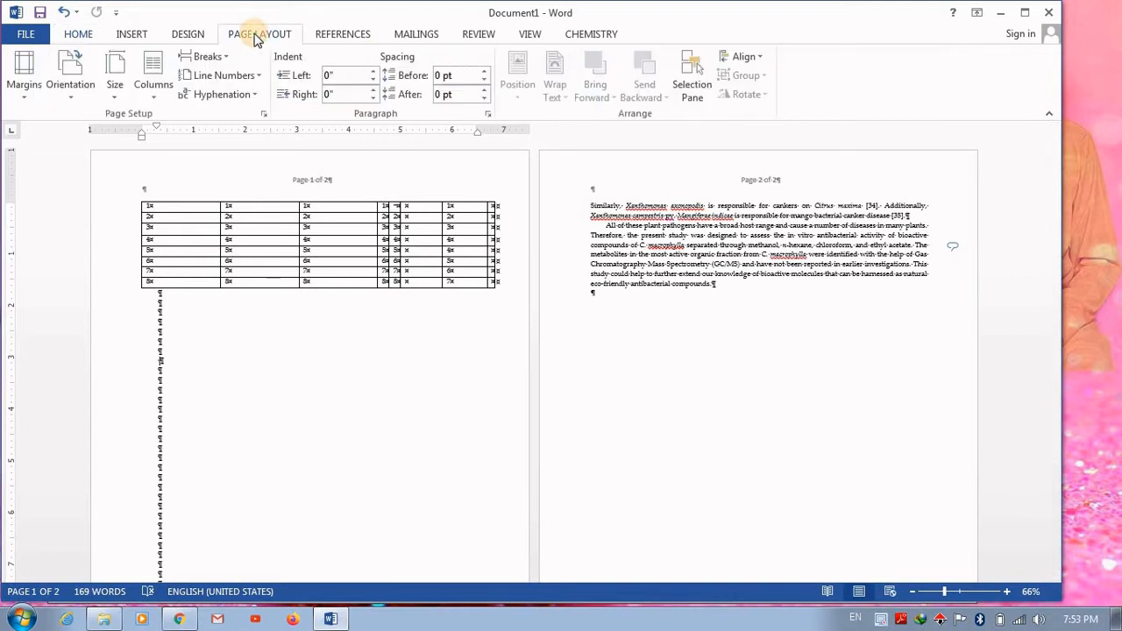
{"action": "left_click", "coordinate": [207, 56]}
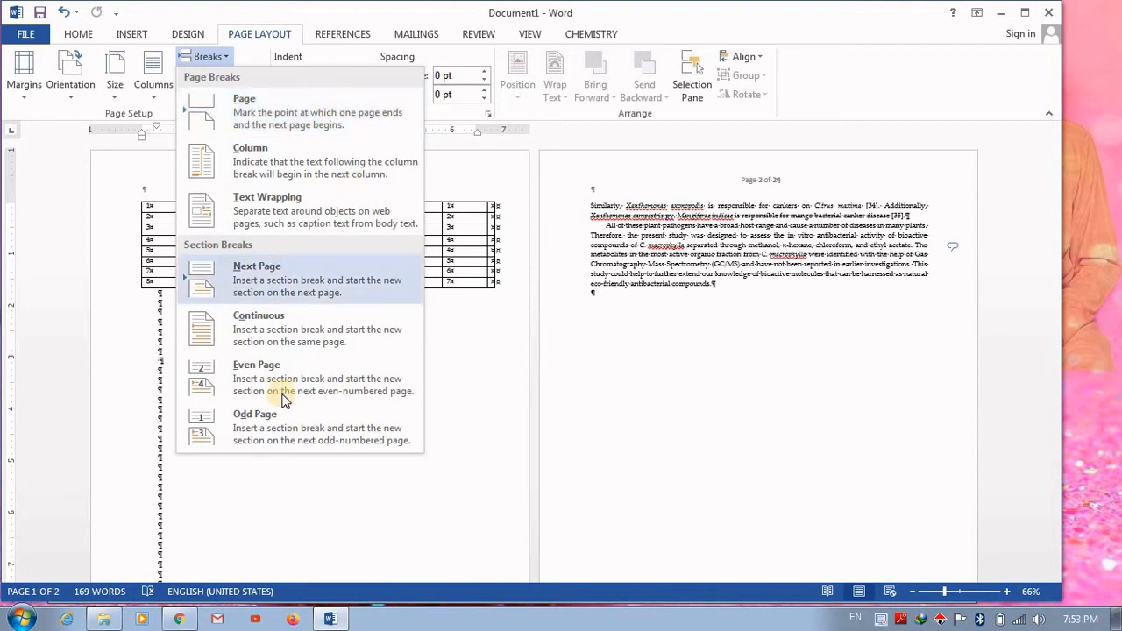
{"action": "left_click", "coordinate": [200, 519]}
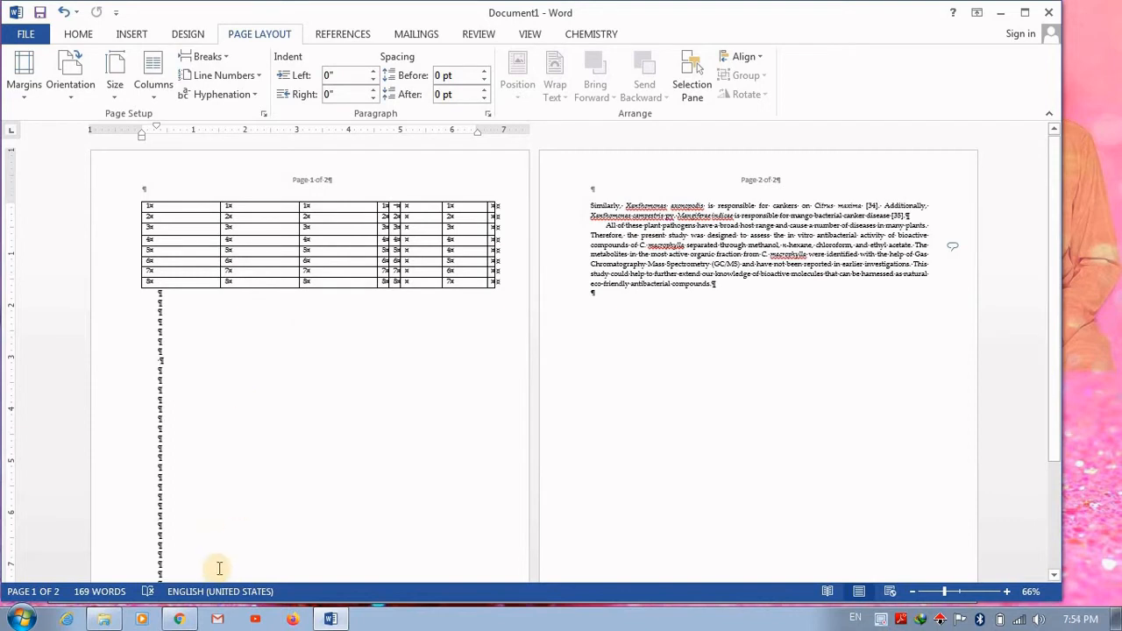
- Try deleting the blank paragraphs between the table and the body text, restoring the capital "S" at the start of "Similarly"
{"action": "scroll", "coordinate": [218, 568], "scroll_direction": "down", "scroll_amount": 2}
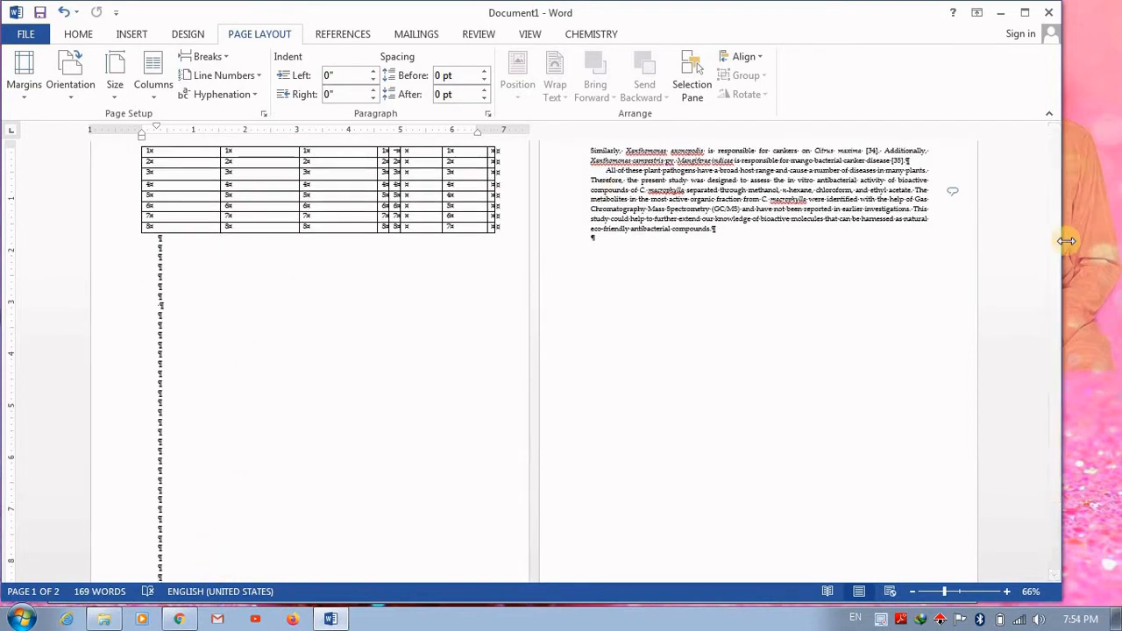
{"action": "left_click_drag", "start_coordinate": [1054, 246], "coordinate": [1055, 210]}
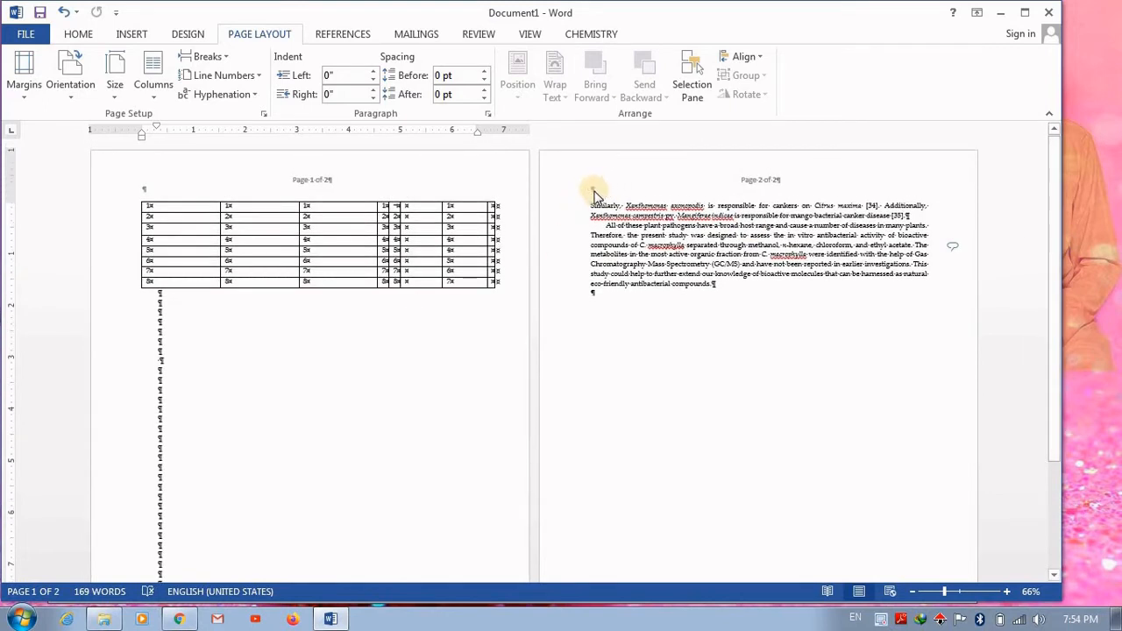
{"action": "left_click", "coordinate": [595, 191]}
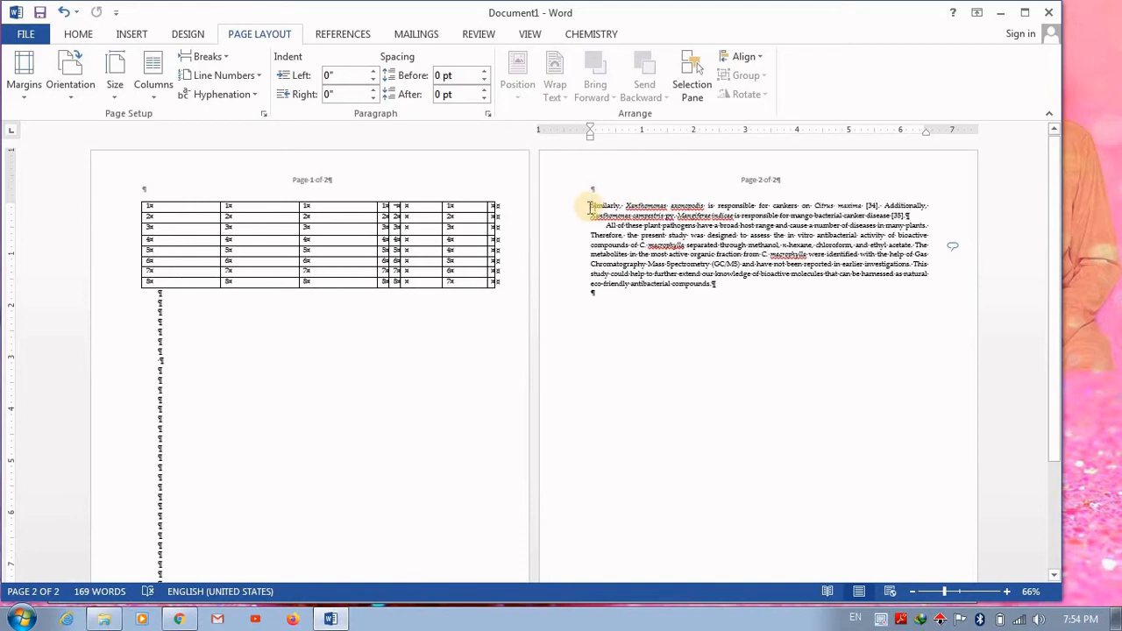
{"action": "key", "text": "BackSpace"}
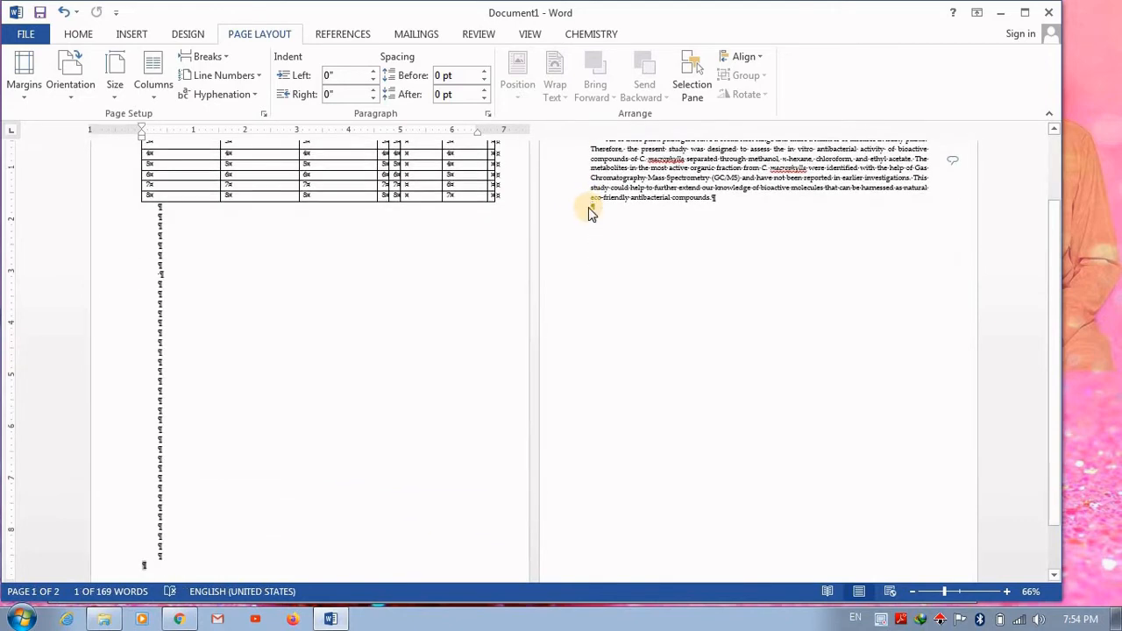
{"action": "scroll", "coordinate": [589, 213], "scroll_direction": "up", "scroll_amount": 2}
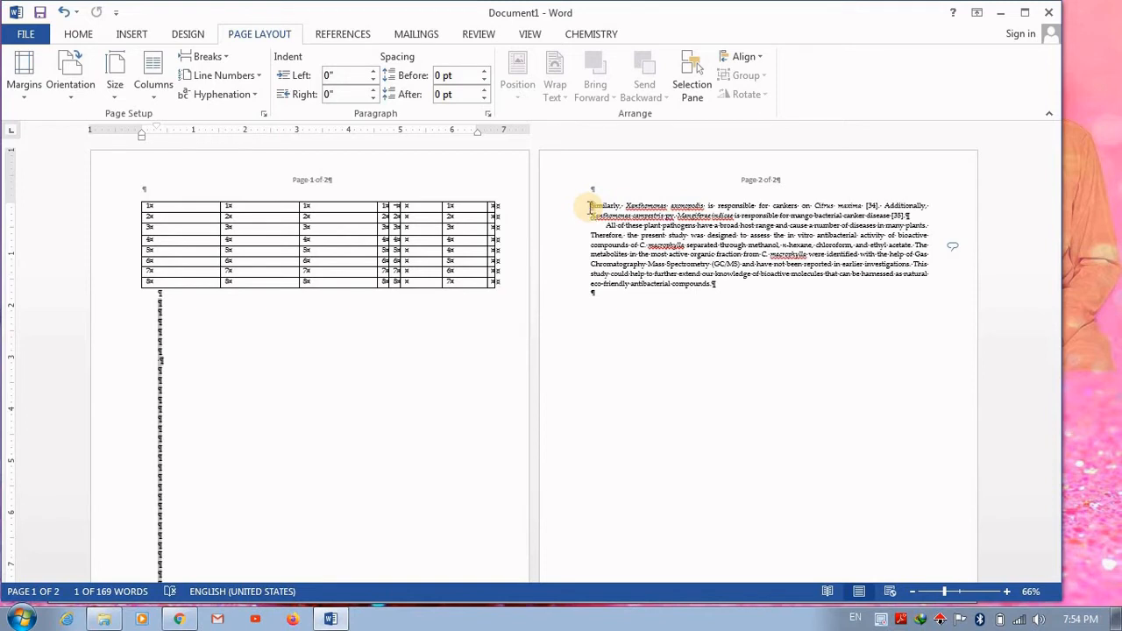
{"action": "key", "text": "Delete"}
{"action": "left_click", "coordinate": [590, 207]}
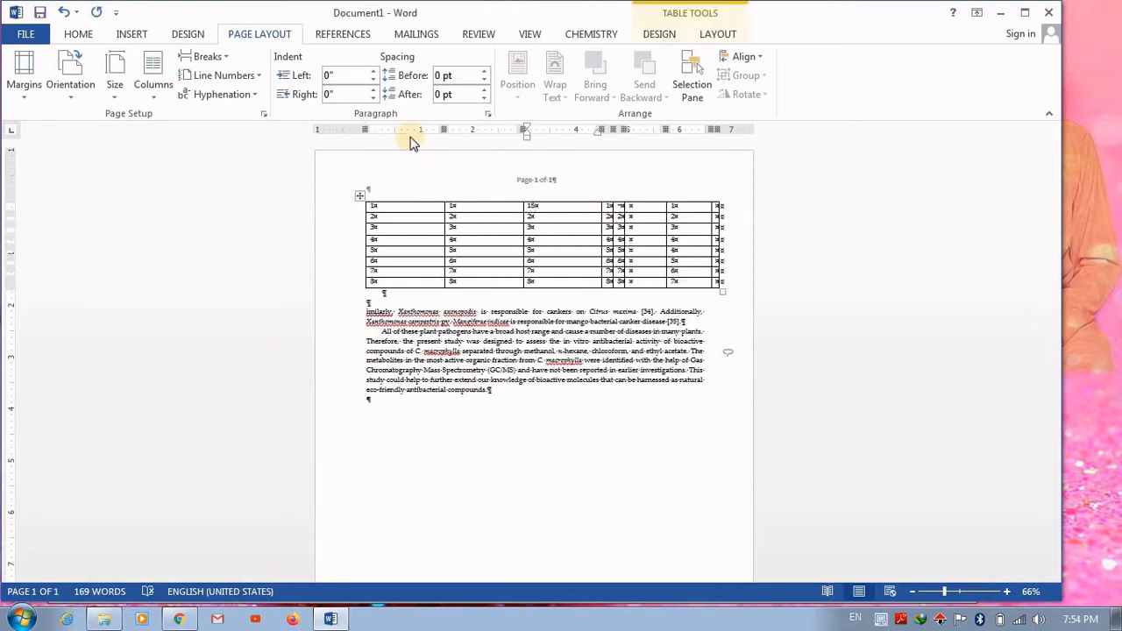
{"action": "left_click", "coordinate": [368, 311]}
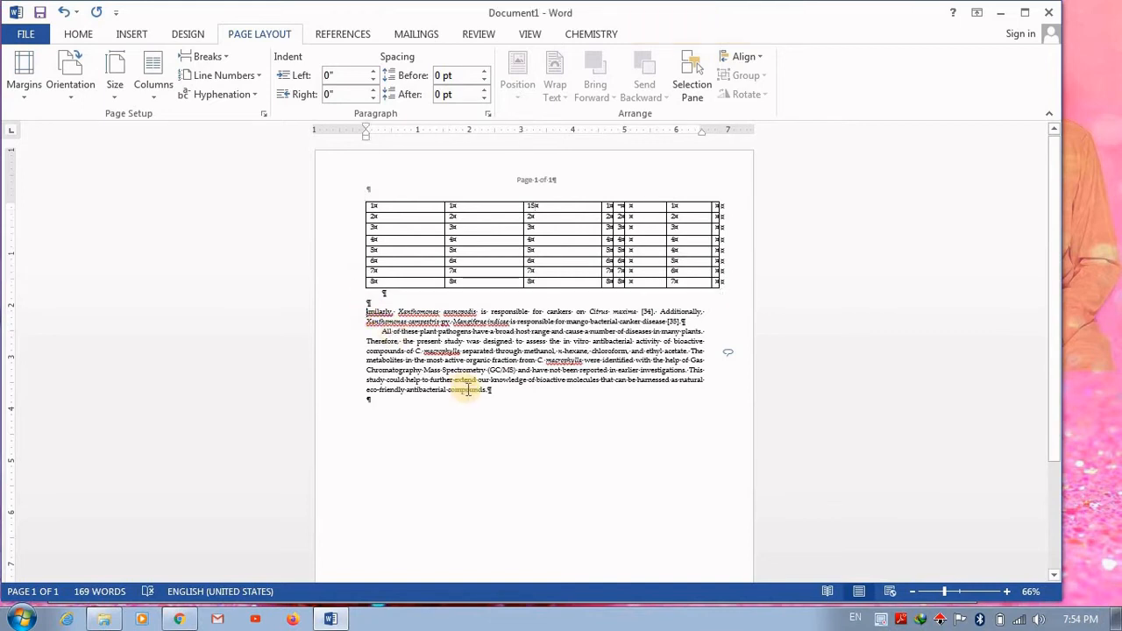
{"action": "type", "text": "S"}
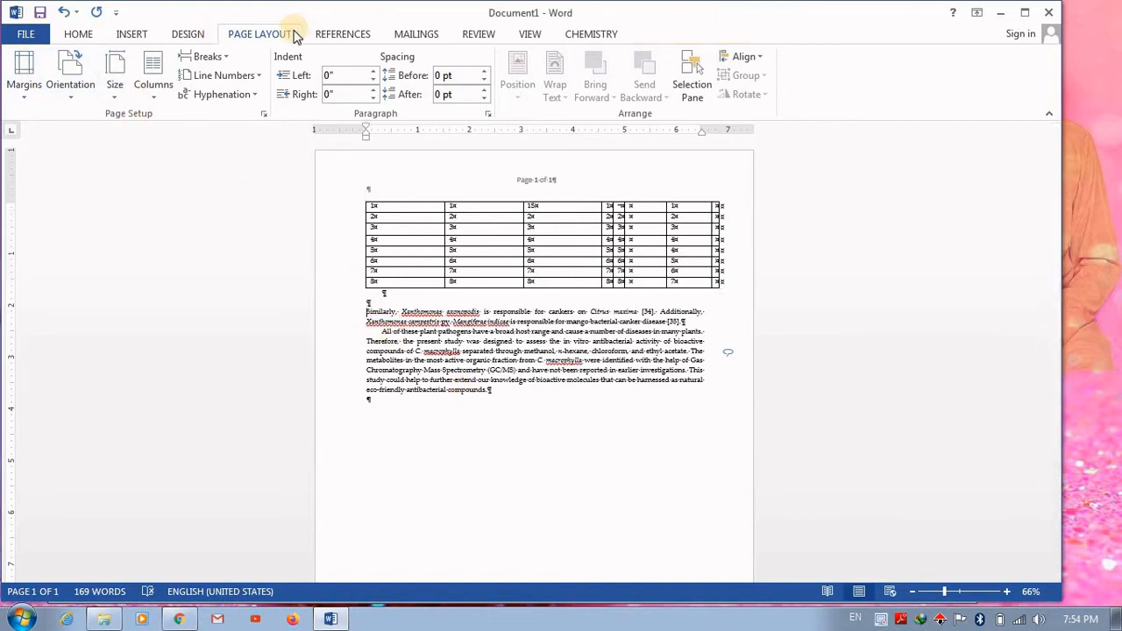
- Try inserting a page break before the paragraph starting "Similarly" to move the text onto its own page
{"action": "left_click", "coordinate": [211, 56]}
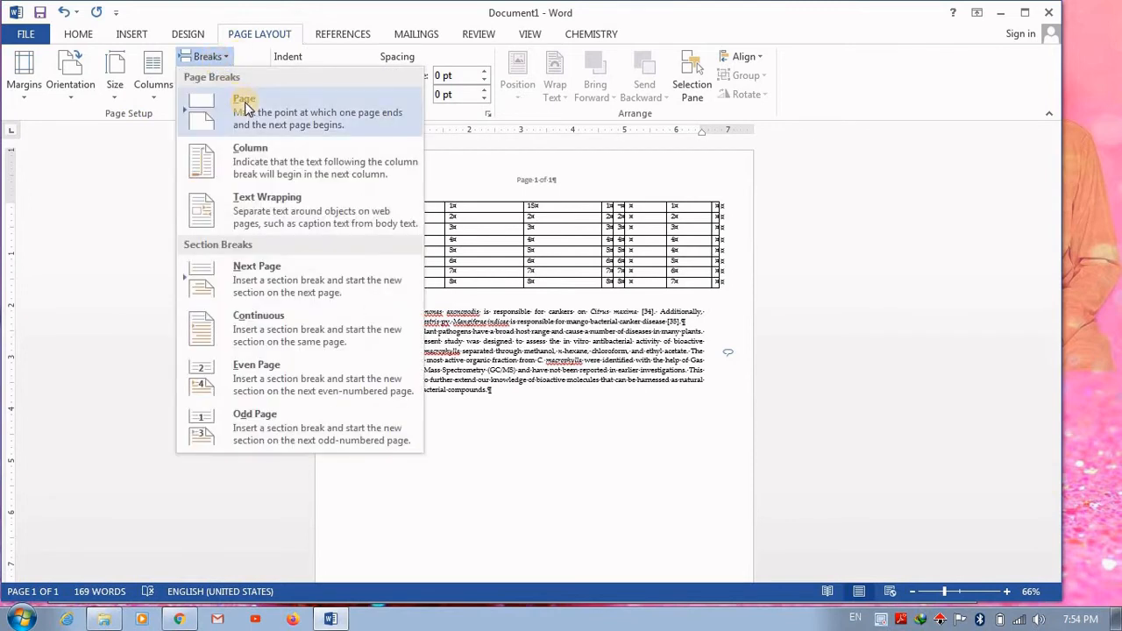
{"action": "left_click", "coordinate": [245, 102]}
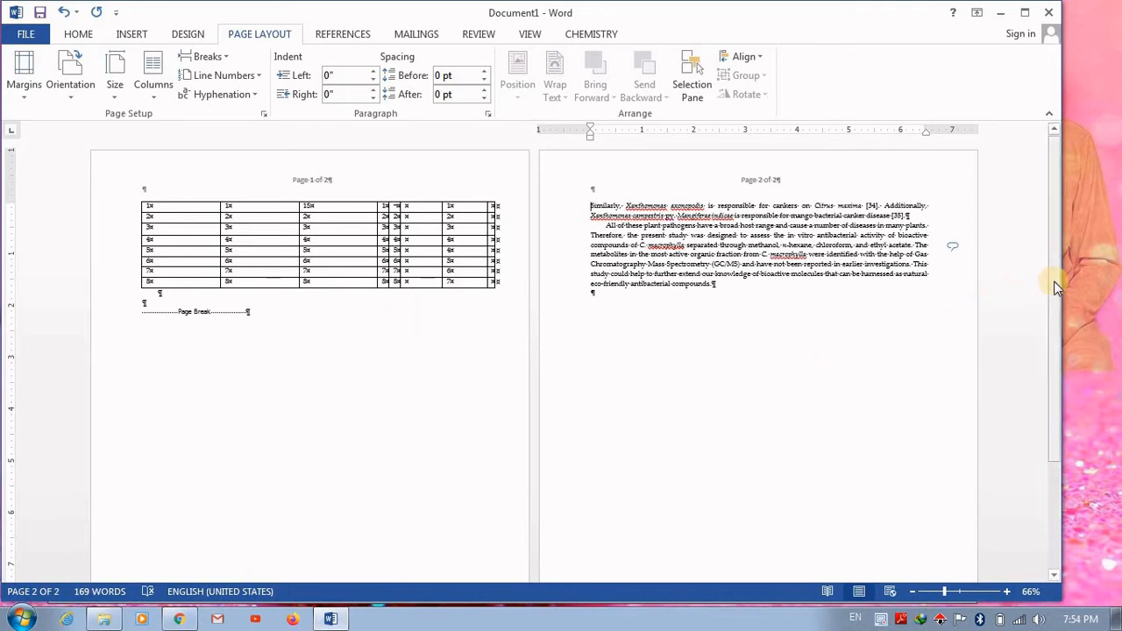
{"action": "mouse_move", "coordinate": [1054, 281]}
{"action": "left_mouse_down"}
{"action": "mouse_move", "coordinate": [1040, 416]}
{"action": "mouse_move", "coordinate": [1058, 268]}
{"action": "left_mouse_up"}
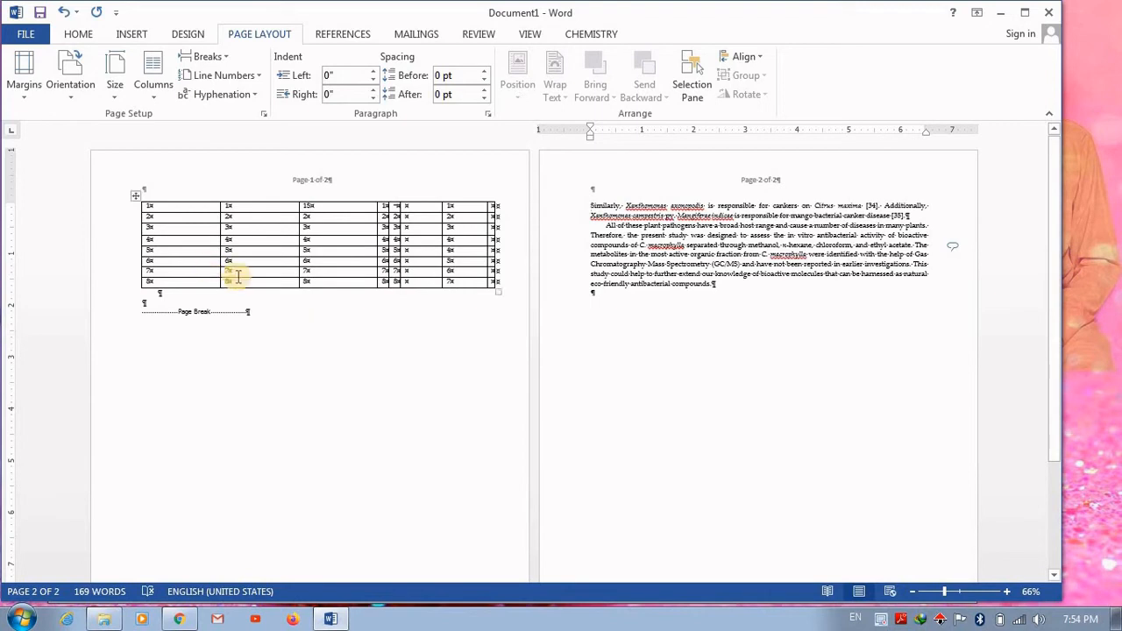
- Hide the document's paragraph marks and hidden formatting symbols, and show them again
{"action": "left_click", "coordinate": [92, 35]}
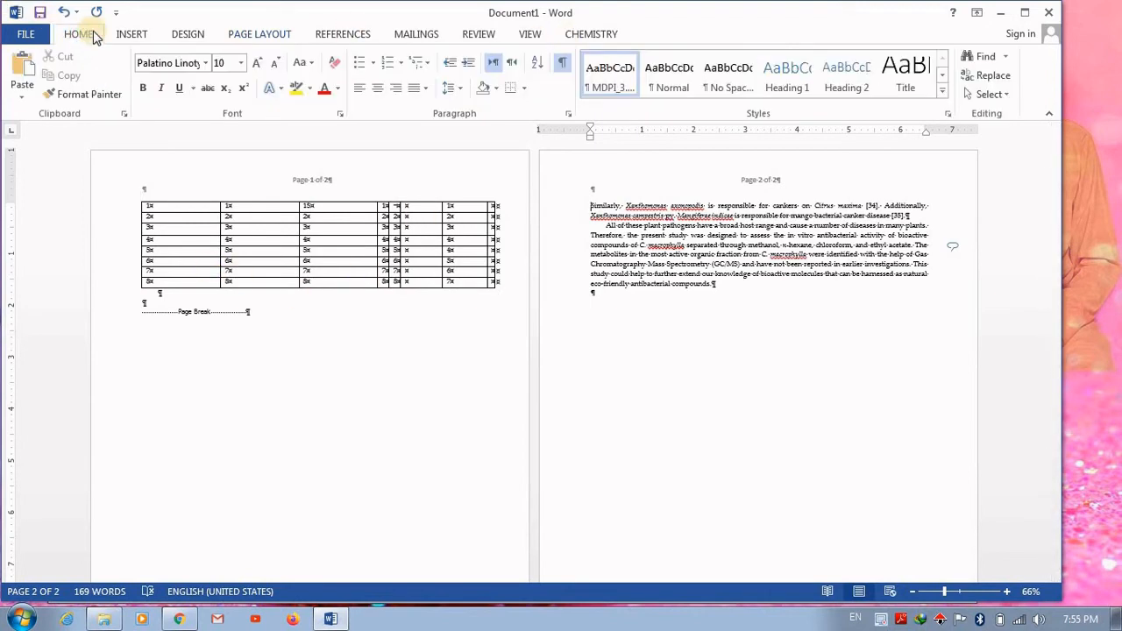
{"action": "left_click", "coordinate": [563, 65]}
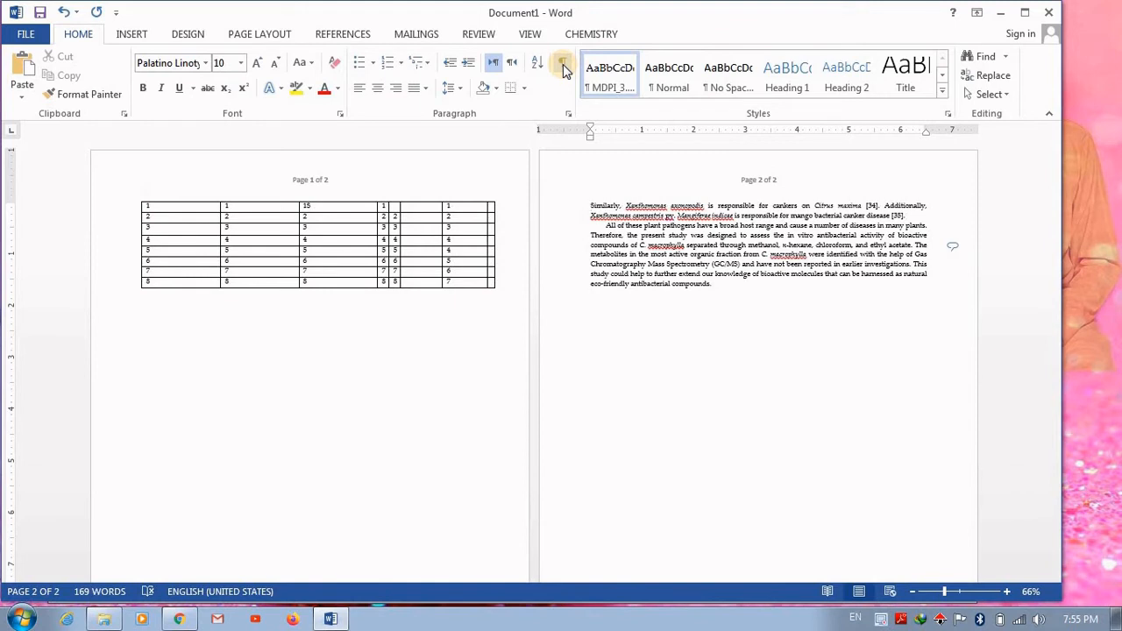
{"action": "left_click", "coordinate": [564, 67]}
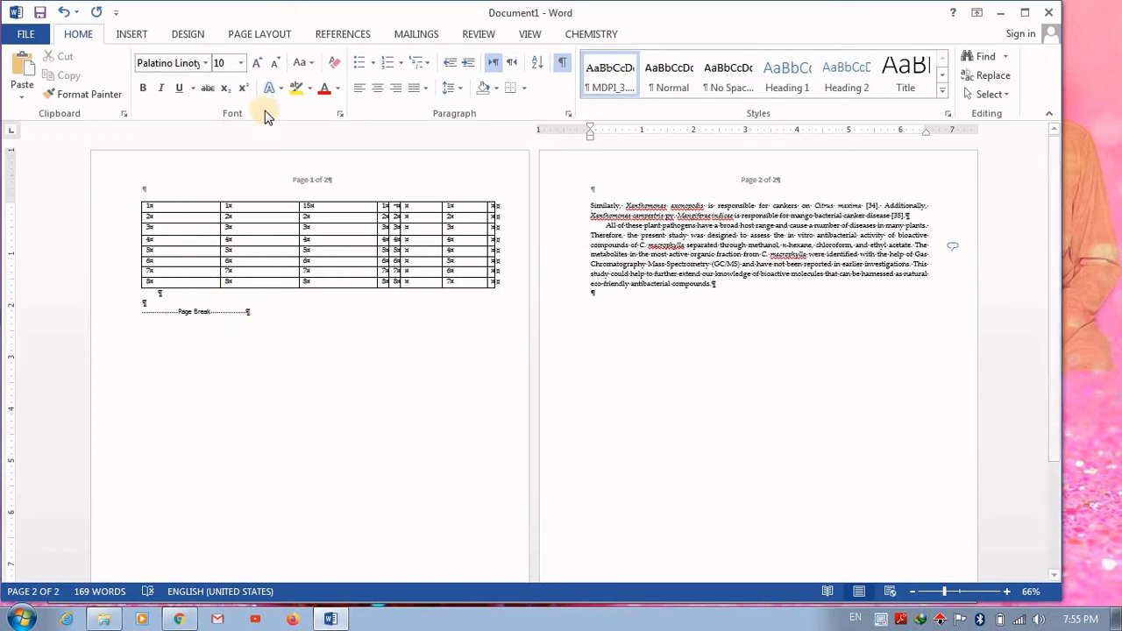
- Remove the page break and undo the recent edits until the blank paragraphs below the table are restored
{"action": "key", "text": "BackSpace"}
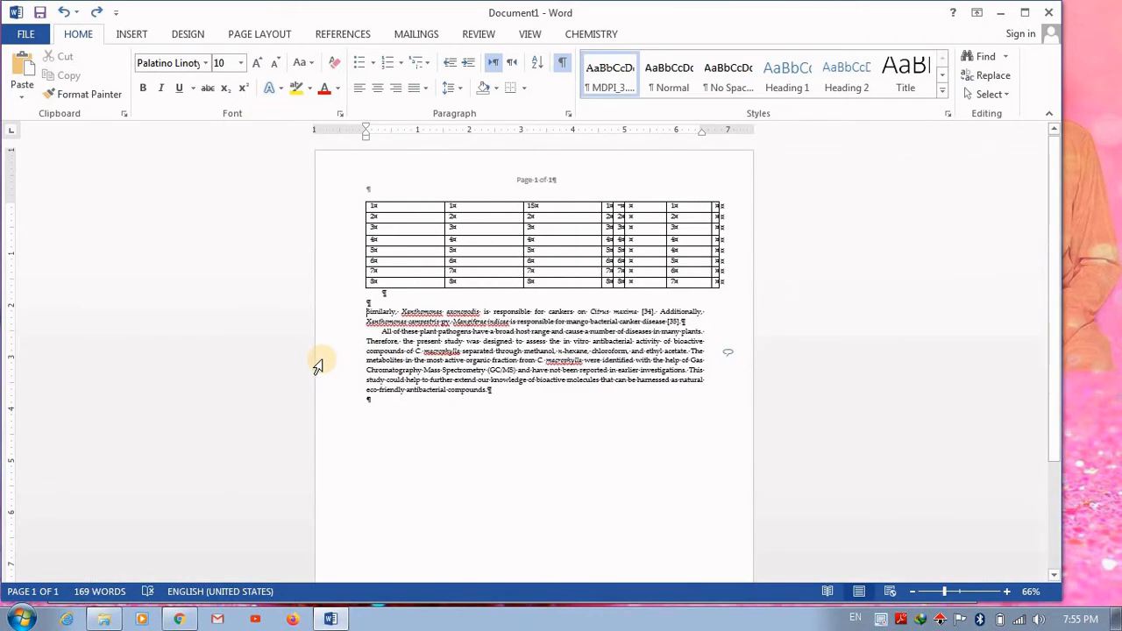
{"action": "key", "text": "ctrl+z"}
{"action": "key", "text": "ctrl+z"}
{"action": "key", "text": "ctrl+z"}
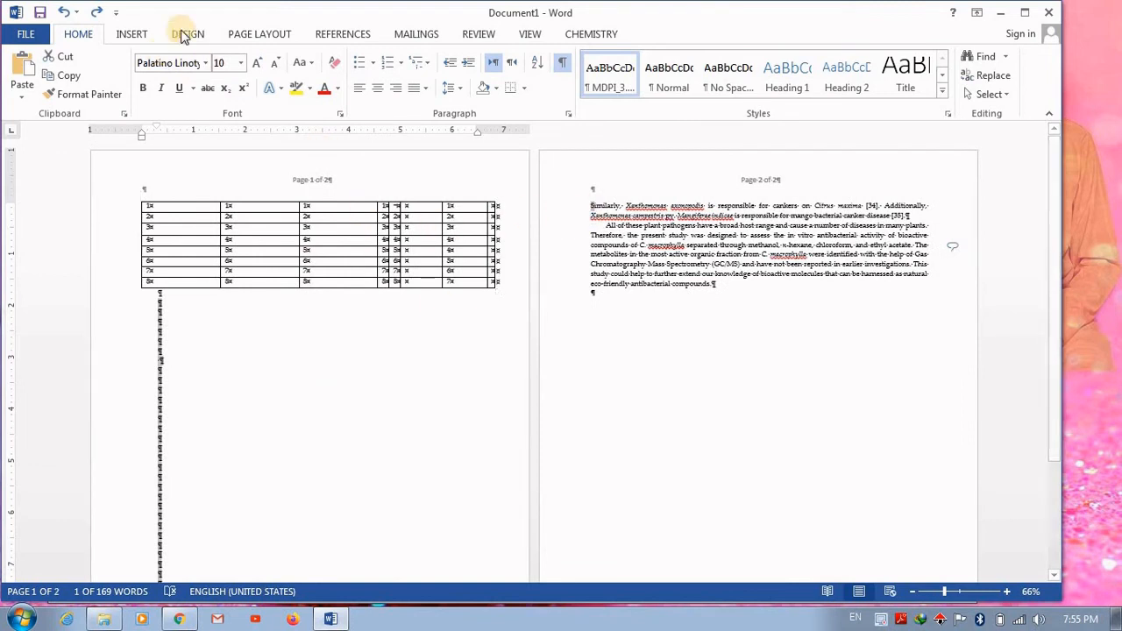
- Insert a Next Page section break directly below the table on page 1
{"action": "left_click", "coordinate": [261, 33]}
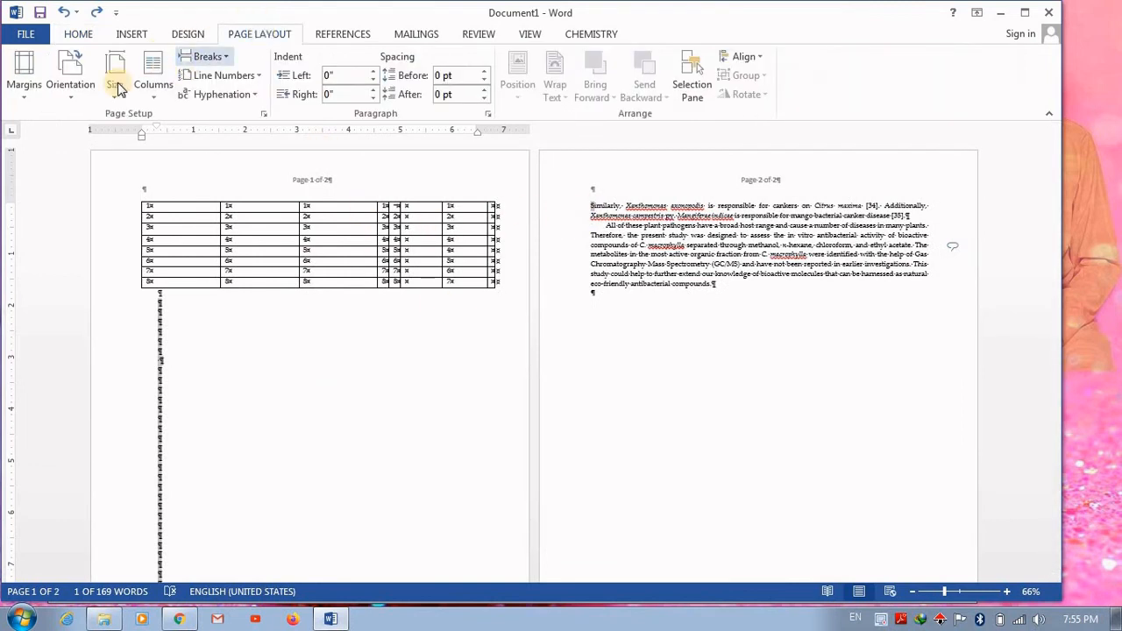
{"action": "left_click", "coordinate": [211, 56]}
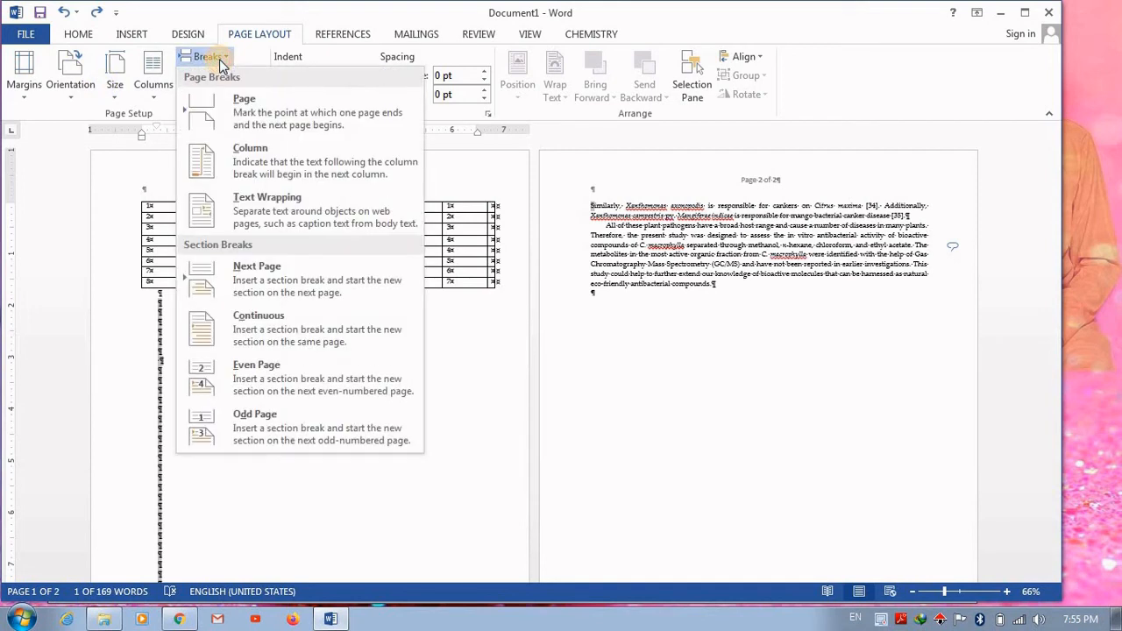
{"action": "left_click", "coordinate": [291, 275]}
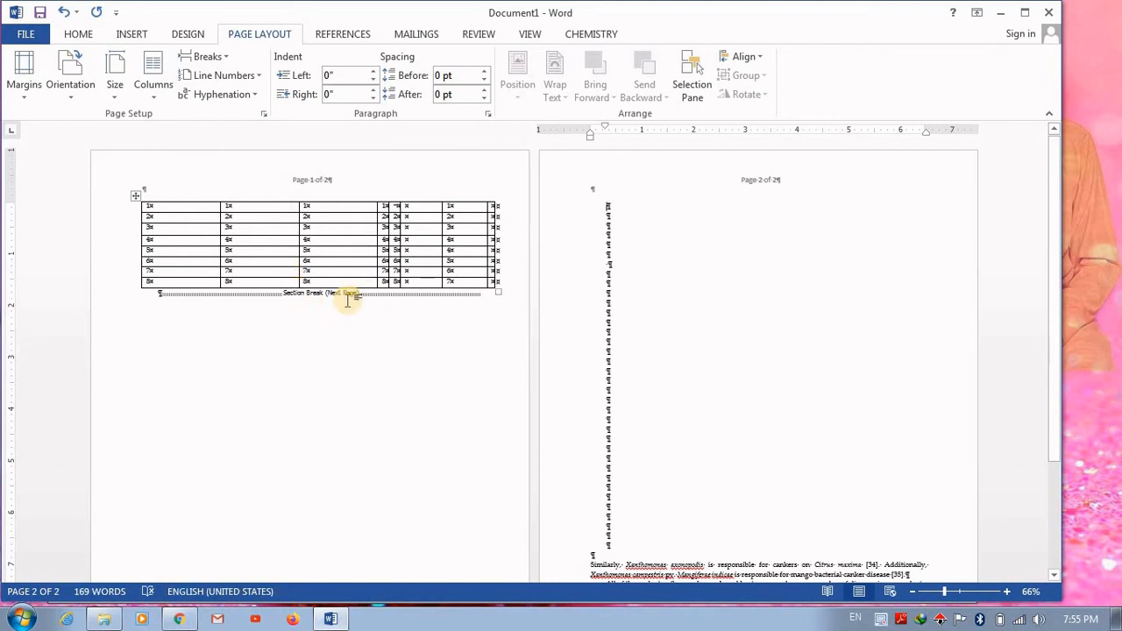
- Select and delete the blank indented paragraphs above the body text on page 2
{"action": "left_click", "coordinate": [618, 548]}
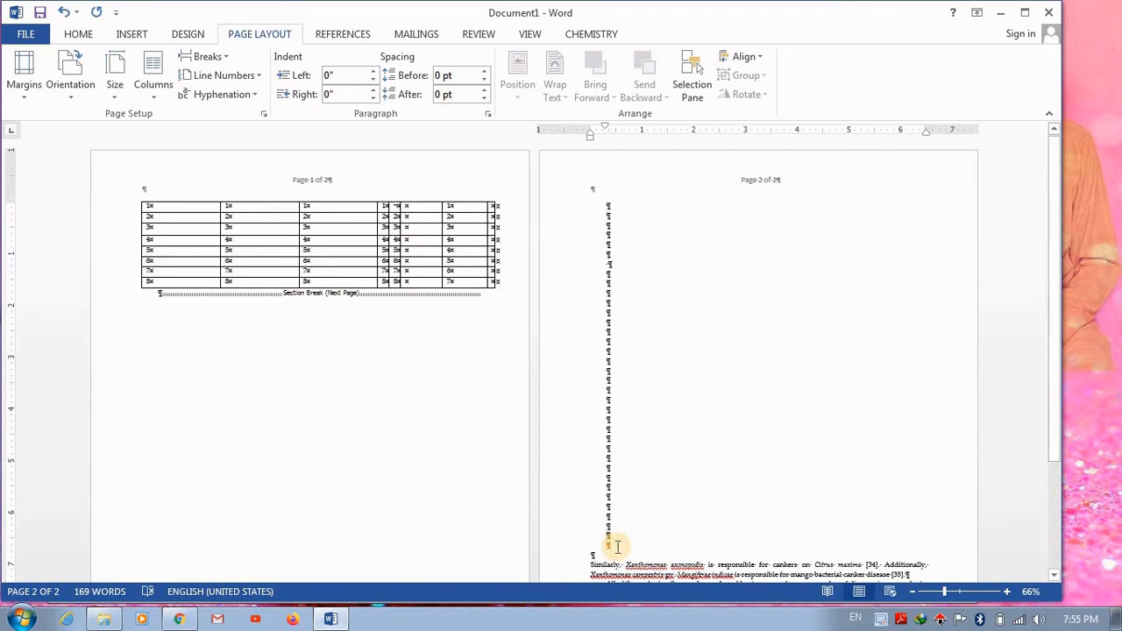
{"action": "key", "text": "shift+Up"}
{"action": "key", "text": "shift+Up"}
{"action": "key", "text": "shift+Up"}
{"action": "key", "text": "shift+Up"}
{"action": "key", "text": "shift+Up"}
{"action": "key", "text": "shift+Up"}
{"action": "key", "text": "shift+Up"}
{"action": "key", "text": "shift+Up"}
{"action": "key", "text": "shift+Up"}
{"action": "key", "text": "shift+Up"}
{"action": "key", "text": "shift+Up"}
{"action": "key", "text": "shift+Up"}
{"action": "key", "text": "shift+Up"}
{"action": "key", "text": "shift+Up"}
{"action": "key", "text": "shift+Up"}
{"action": "key", "text": "shift+Up"}
{"action": "key", "text": "shift+Up"}
{"action": "key", "text": "shift+Up"}
{"action": "key", "text": "shift+Up"}
{"action": "key", "text": "shift+Up"}
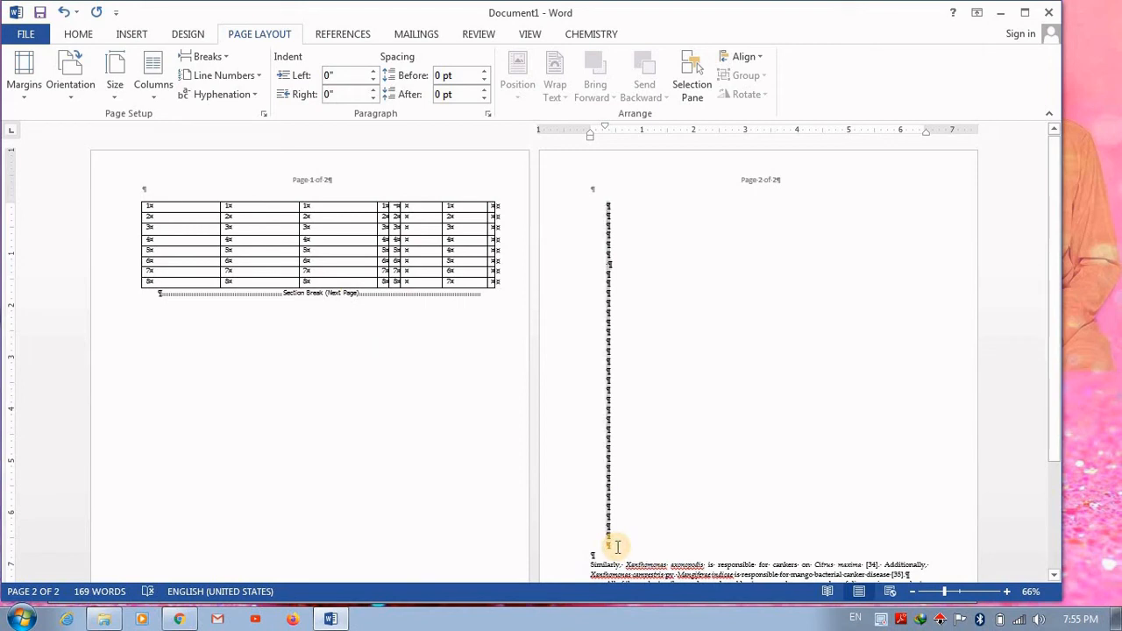
{"action": "key", "text": "Delete"}
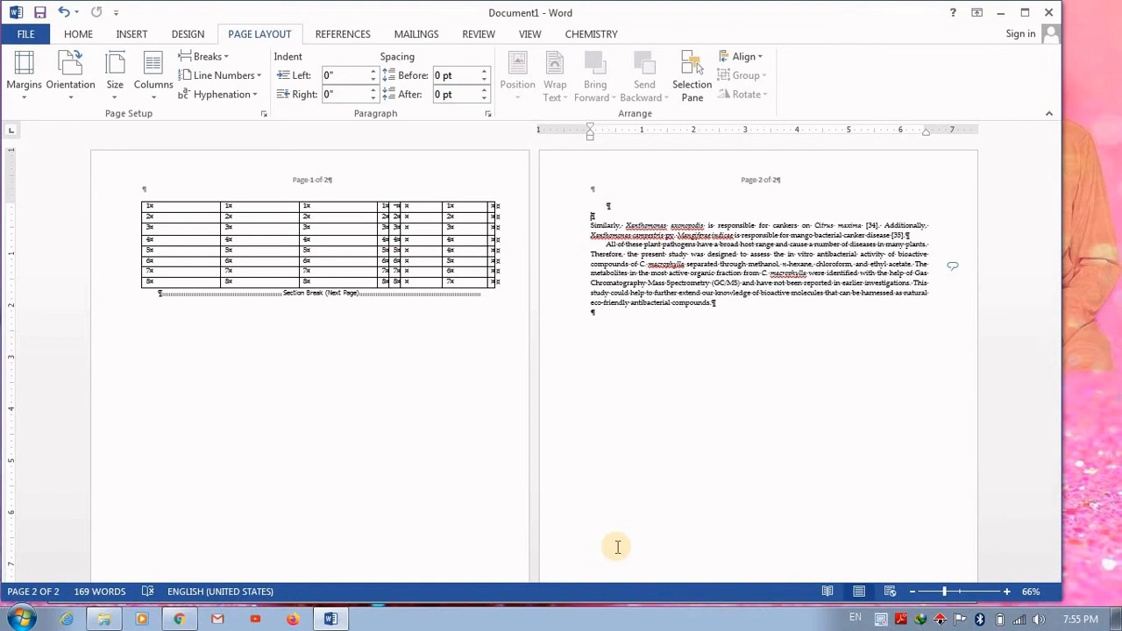
{"action": "key", "text": "BackSpace"}
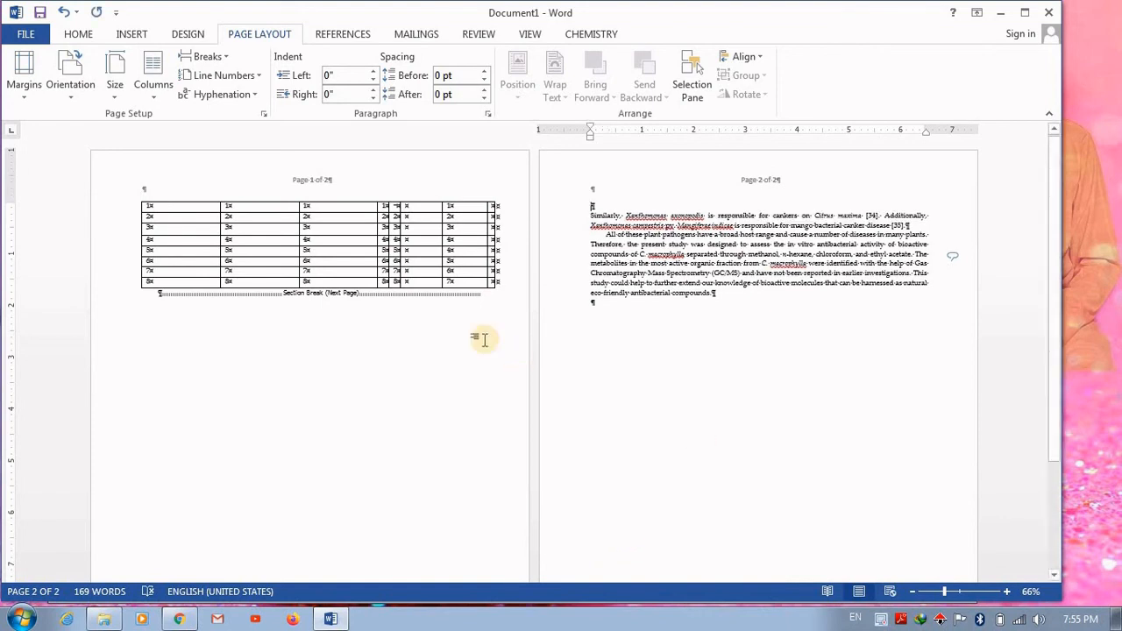
- Open the page 1 header for editing and delete the numbering after the word "Page"
{"action": "double_click", "coordinate": [321, 179]}
{"action": "left_click", "coordinate": [311, 181]}
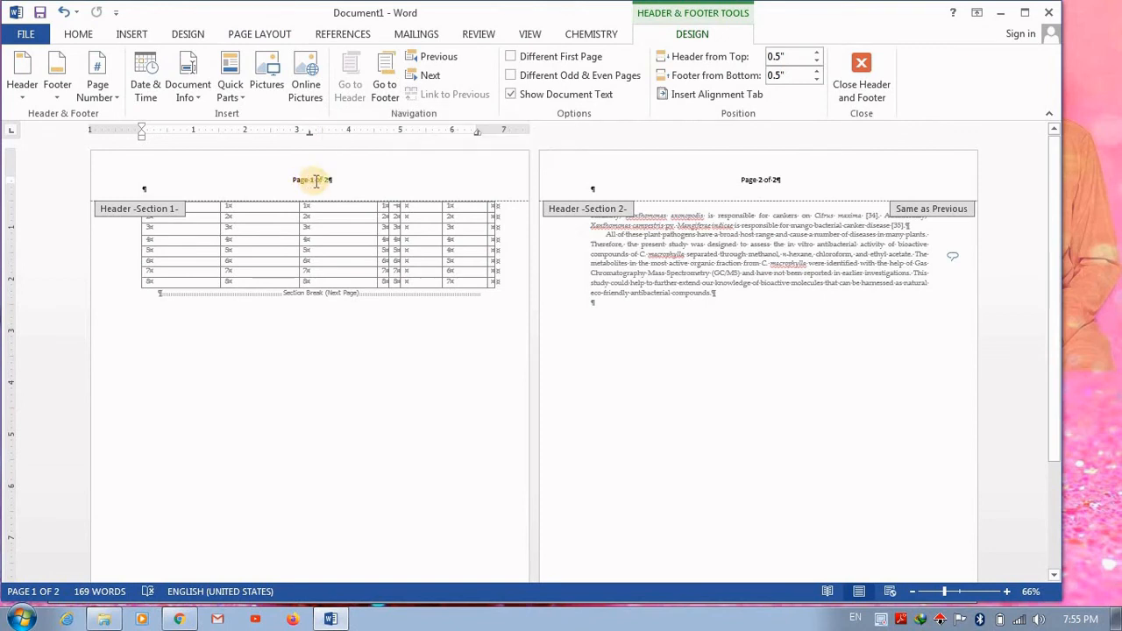
{"action": "left_click", "coordinate": [316, 180]}
{"action": "key", "text": "BackSpace"}
{"action": "key", "text": "BackSpace"}
{"action": "key", "text": "BackSpace"}
{"action": "key", "text": "BackSpace"}
{"action": "key", "text": "BackSpace"}
{"action": "key", "text": "BackSpace"}
{"action": "key", "text": "BackSpace"}
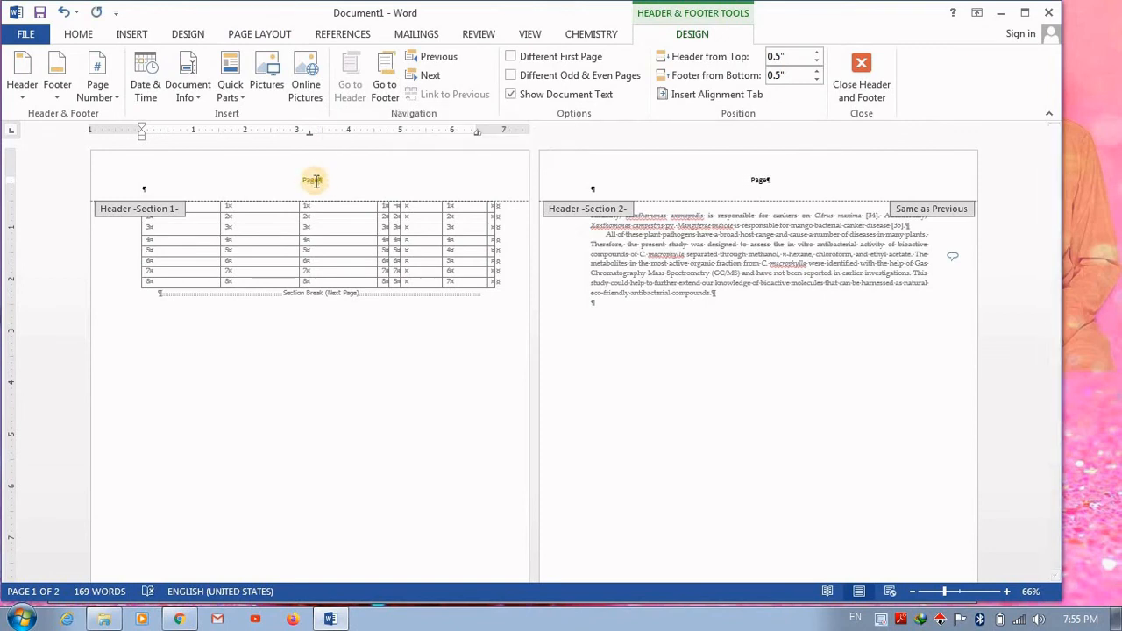
- Unlink the Section 2 header from the previous section, and clear the word "Page" from the Section 1 header only
{"action": "left_click", "coordinate": [947, 218]}
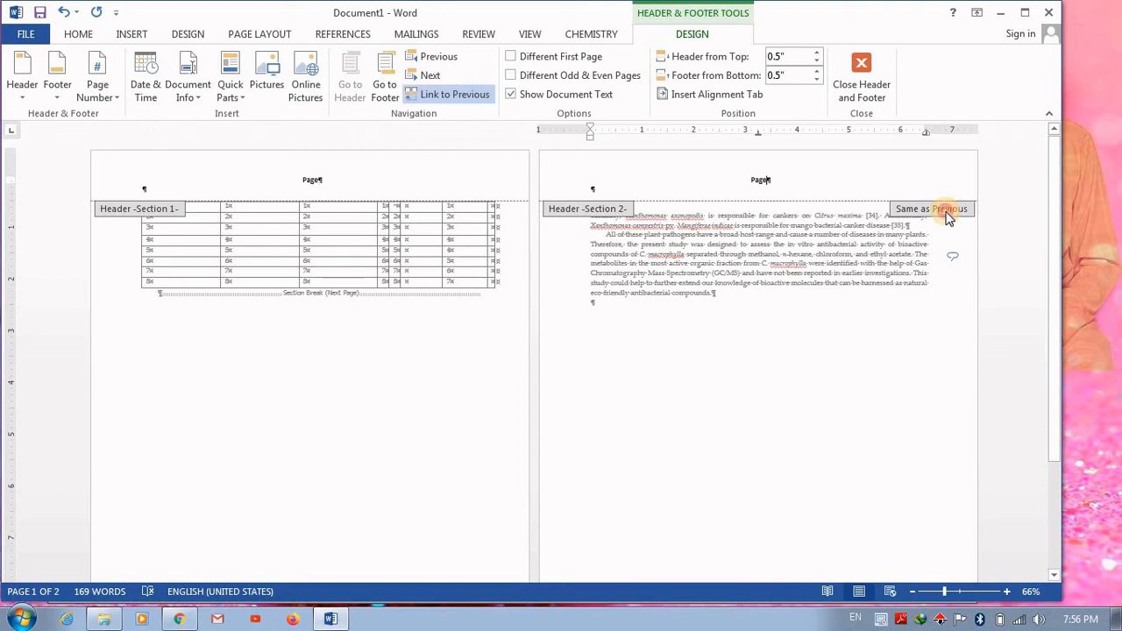
{"action": "left_click", "coordinate": [435, 103]}
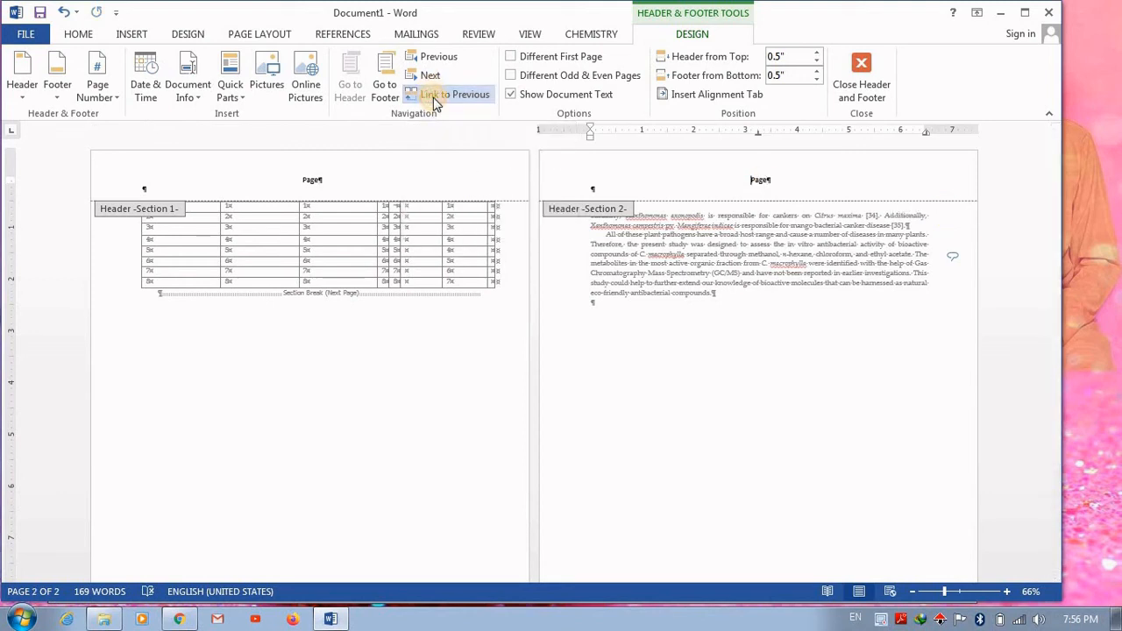
{"action": "left_click", "coordinate": [320, 181]}
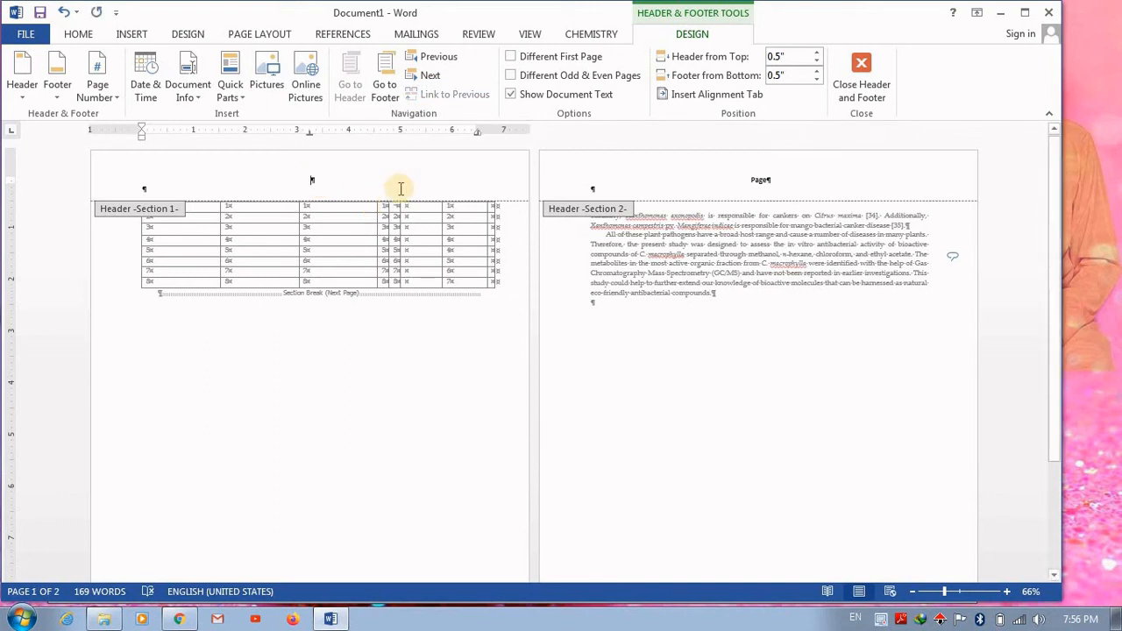
{"action": "double_click", "coordinate": [378, 301]}
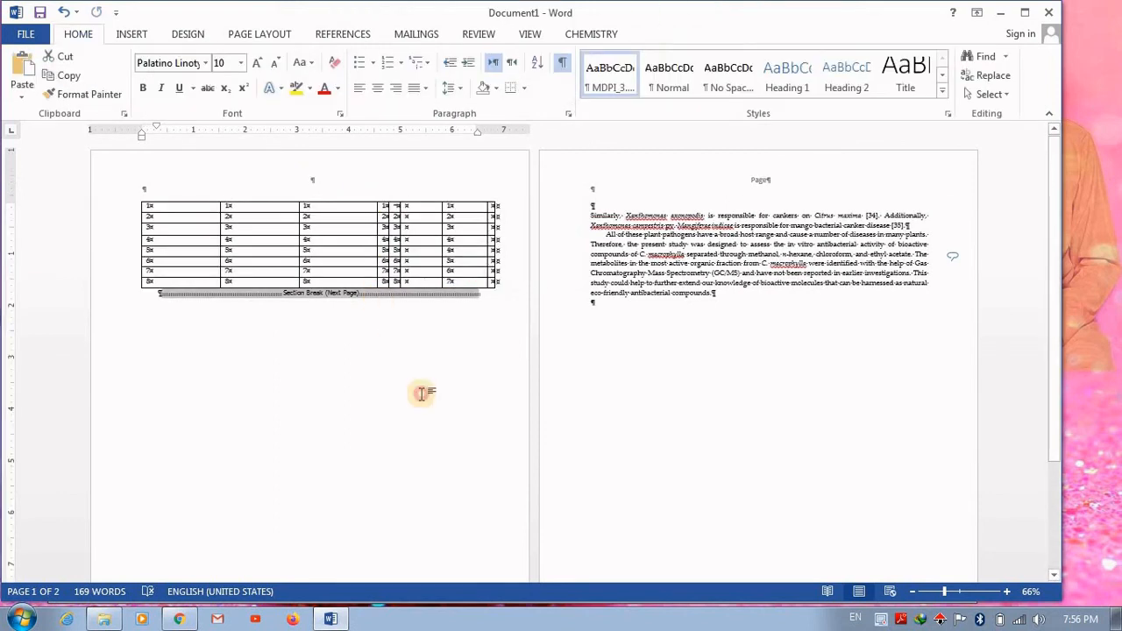
{"action": "left_click", "coordinate": [421, 393]}
- Complete the page 2 header so it reads "Page 1 of 1" and return to the document body
{"action": "left_click", "coordinate": [778, 184]}
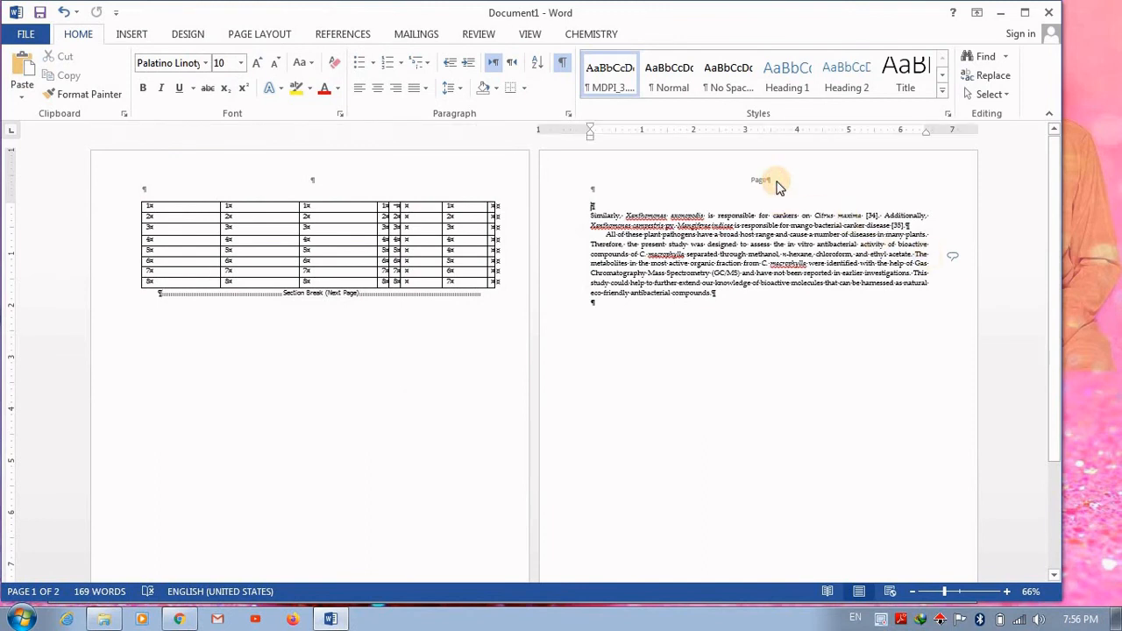
{"action": "double_click", "coordinate": [765, 181]}
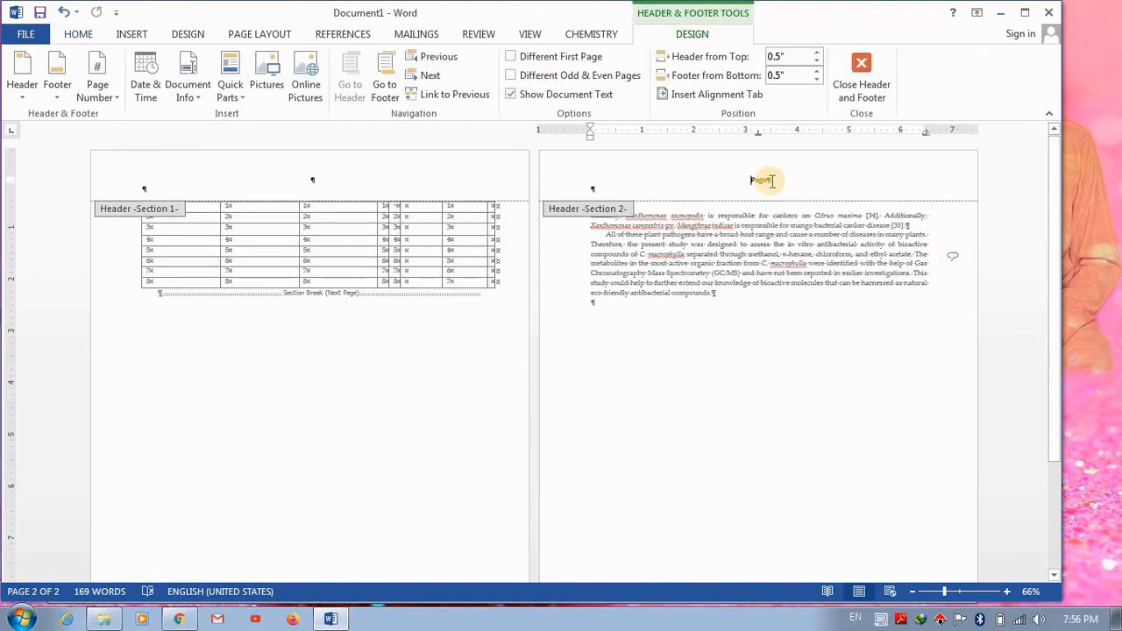
{"action": "type", "text": "Page 1"}
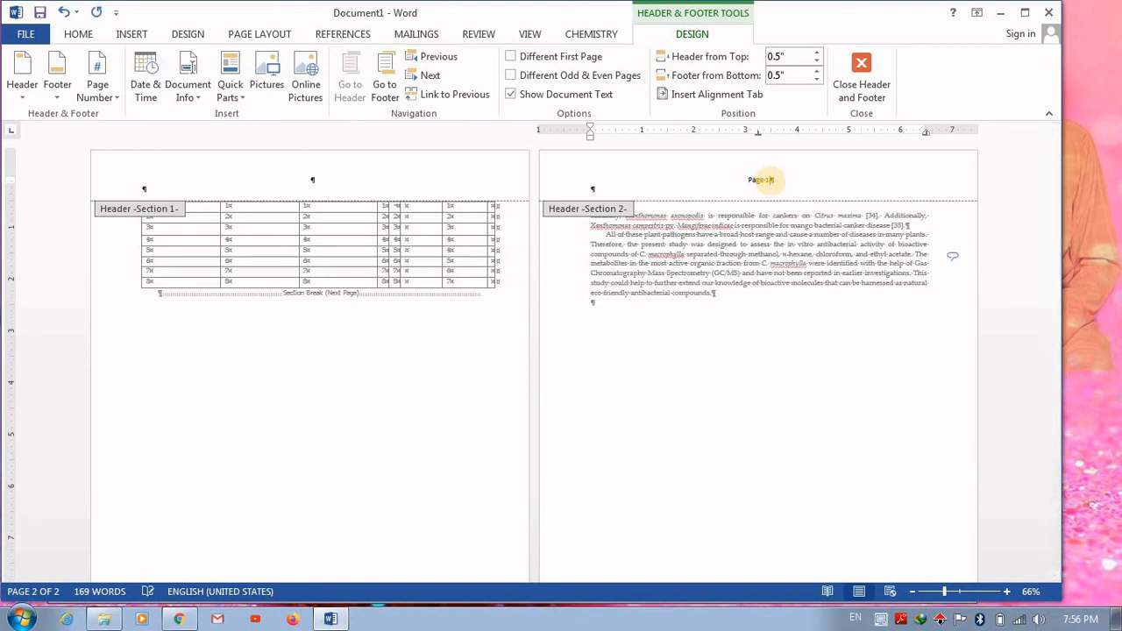
{"action": "type", "text": " of 1"}
{"action": "double_click", "coordinate": [656, 403]}
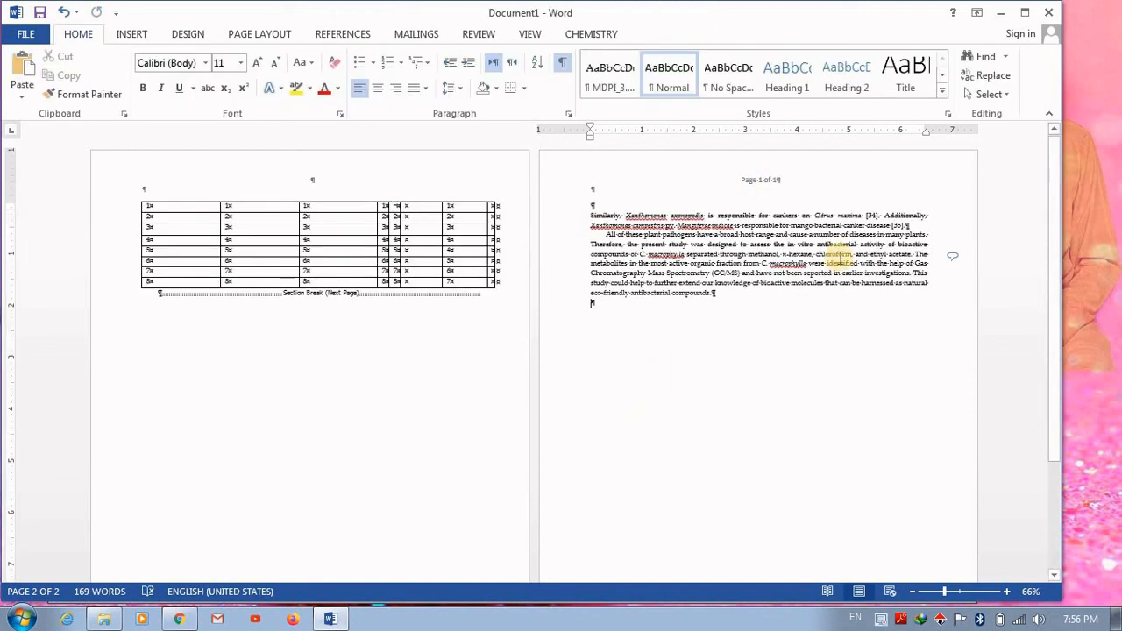
- Hide the document's formatting marks and enlarge the page view to 86%
{"action": "left_click", "coordinate": [563, 68]}
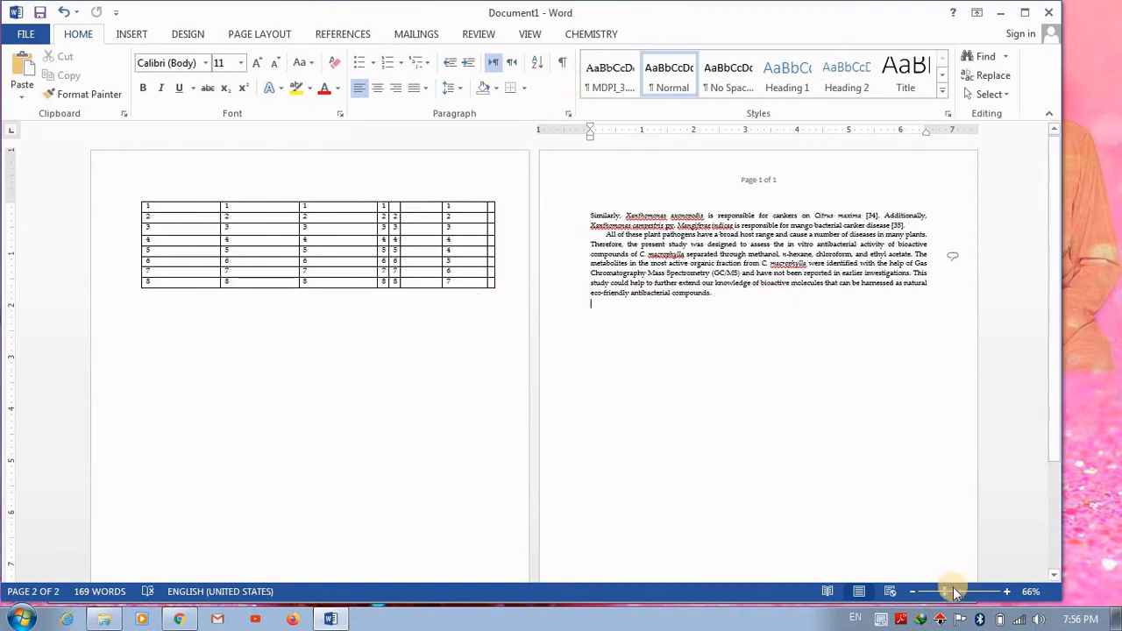
{"action": "left_click_drag", "start_coordinate": [948, 593], "coordinate": [956, 593]}
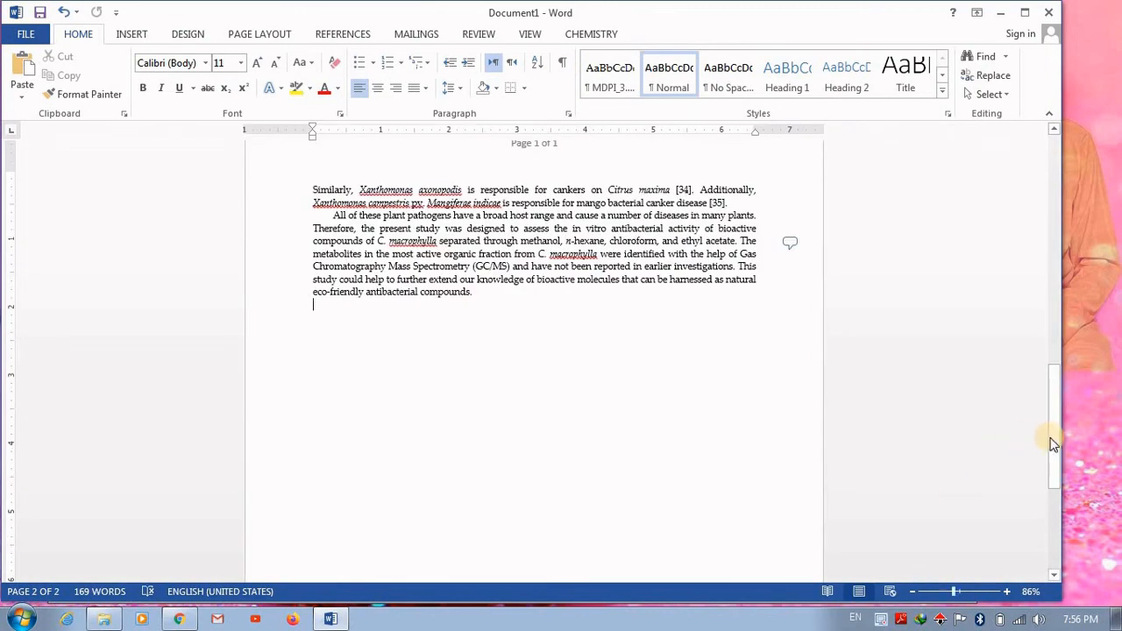
- Open the page 2 header for editing and make the whole "Page 1 of 1" line bold
{"action": "left_click_drag", "start_coordinate": [1054, 440], "coordinate": [1047, 400]}
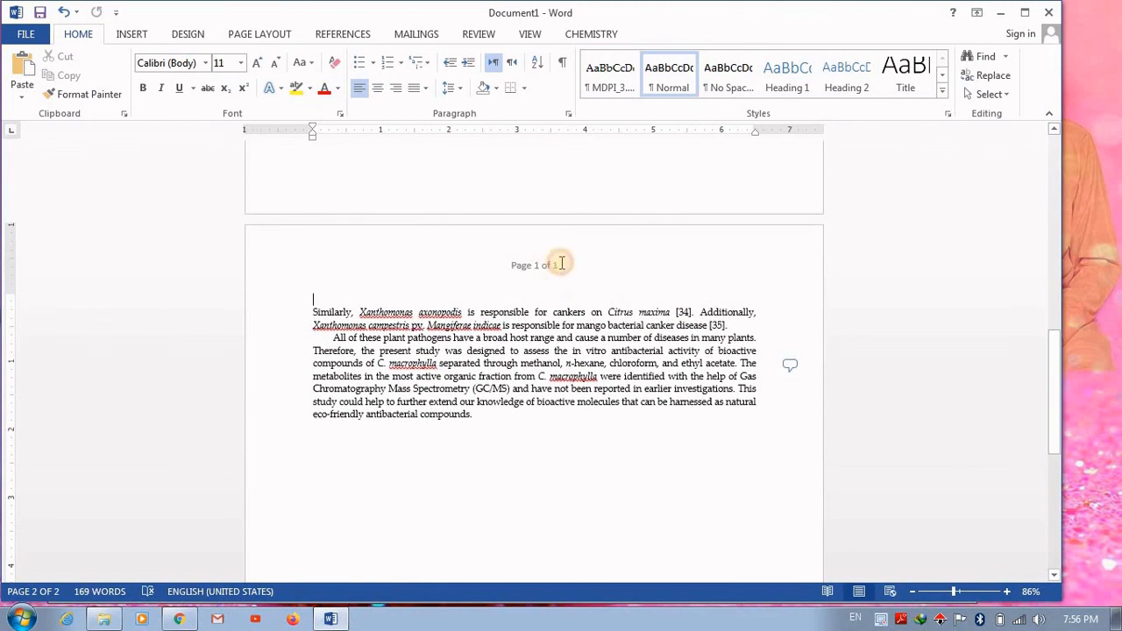
{"action": "double_click", "coordinate": [562, 263]}
{"action": "double_click", "coordinate": [472, 265]}
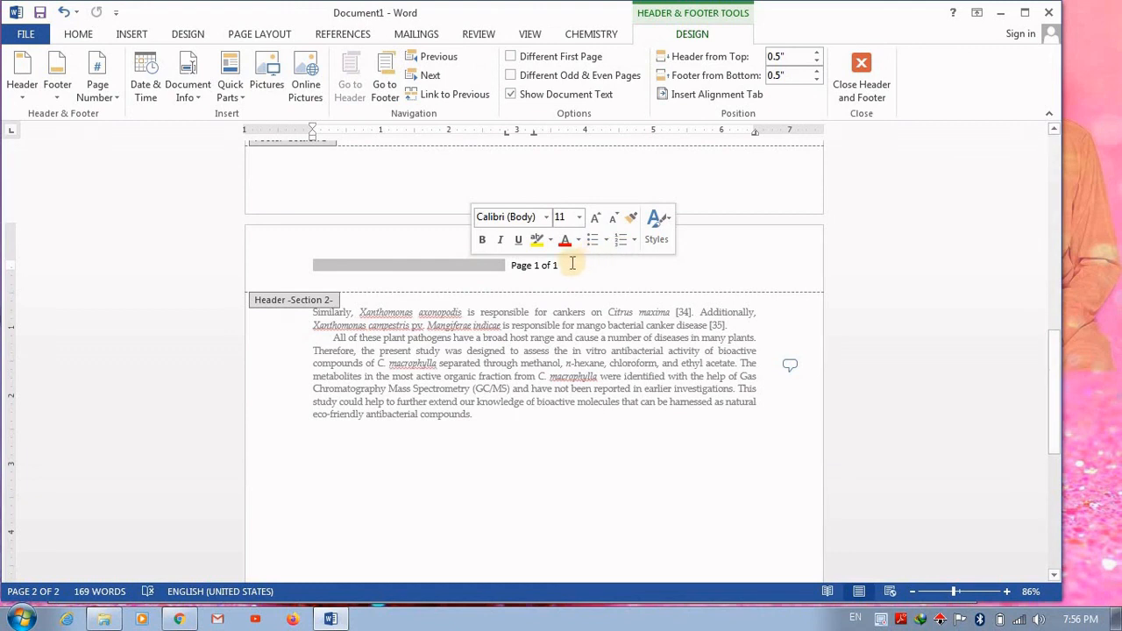
{"action": "left_click_drag", "start_coordinate": [572, 263], "coordinate": [504, 271]}
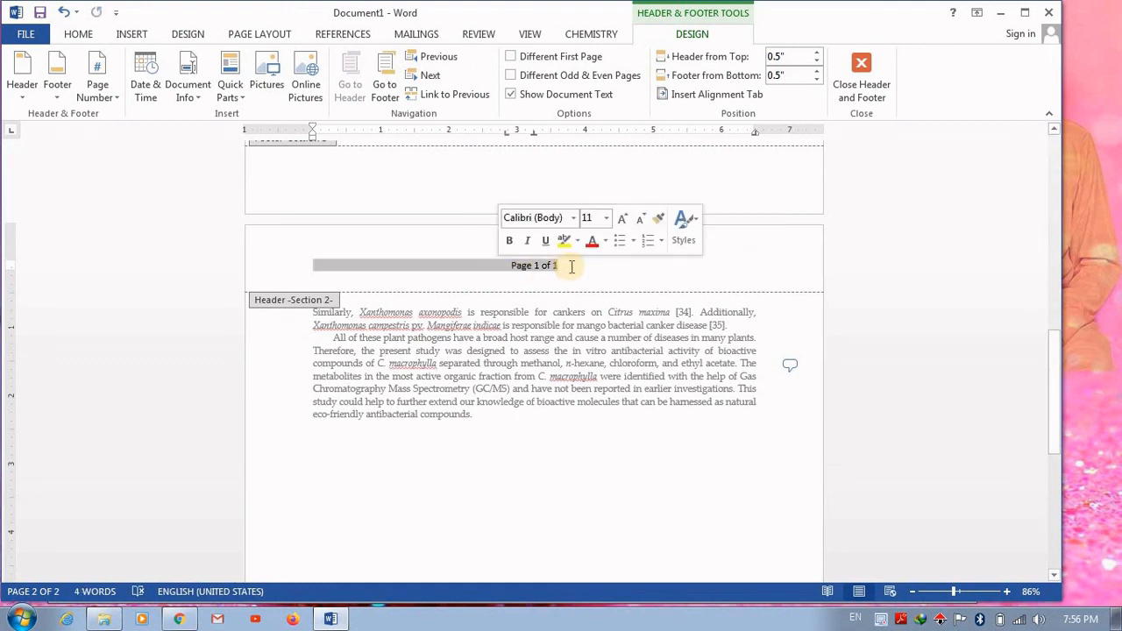
{"action": "key", "text": "ctrl+b"}
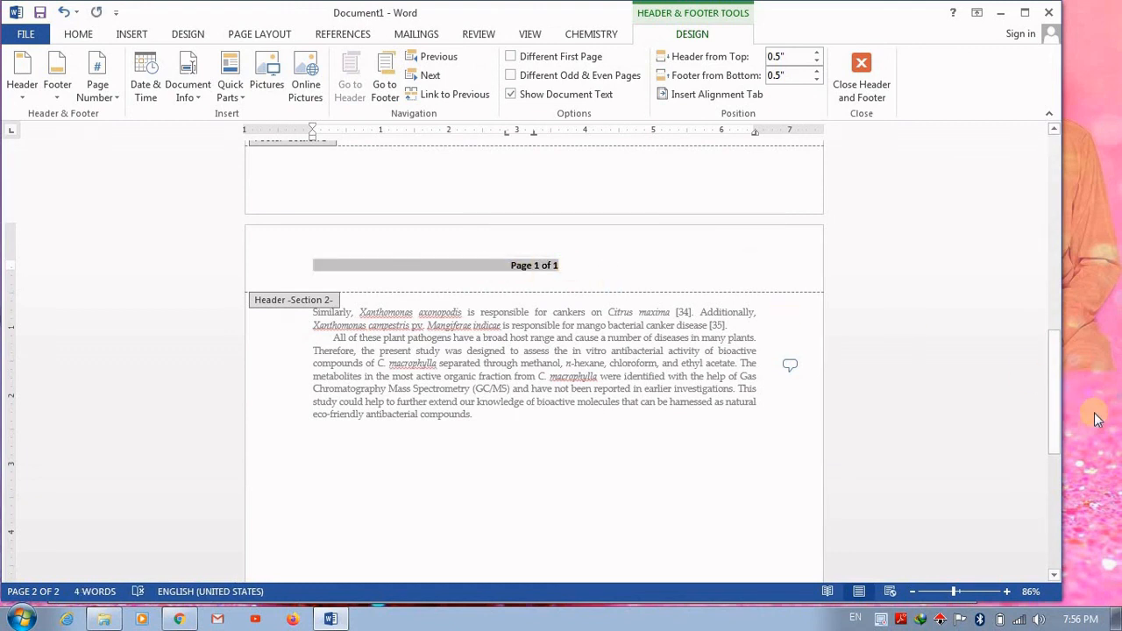
- Place the cursor in the Section 1 header on page 1 and compare it with the Section 2 header on page 2
{"action": "left_click_drag", "start_coordinate": [1057, 405], "coordinate": [1058, 203]}
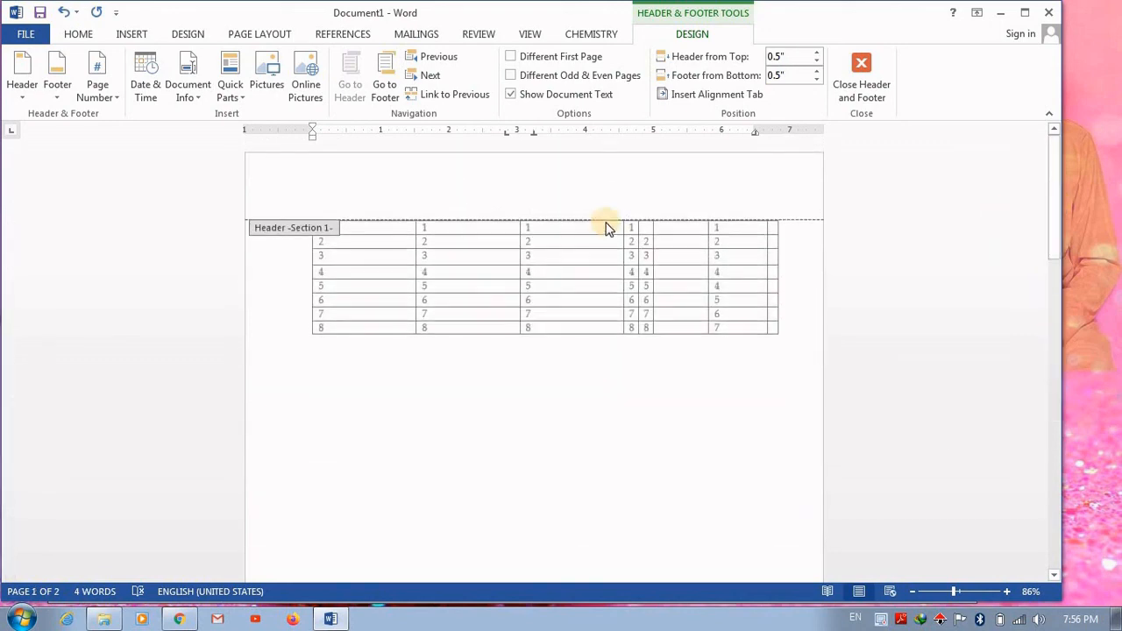
{"action": "left_click", "coordinate": [562, 197]}
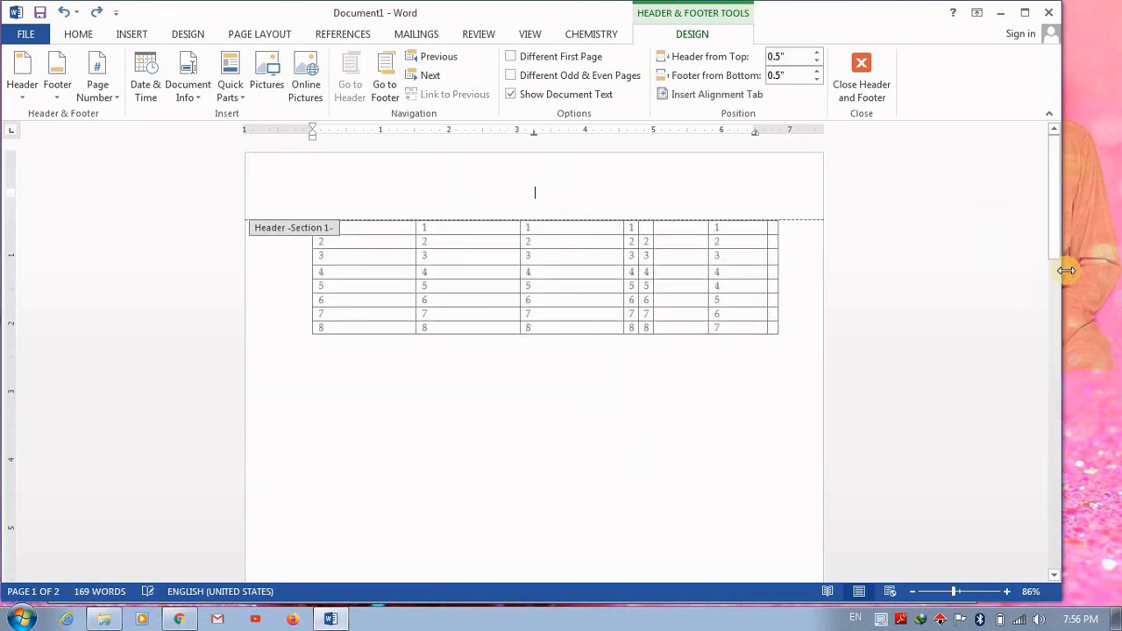
{"action": "left_click_drag", "start_coordinate": [1056, 221], "coordinate": [1031, 406]}
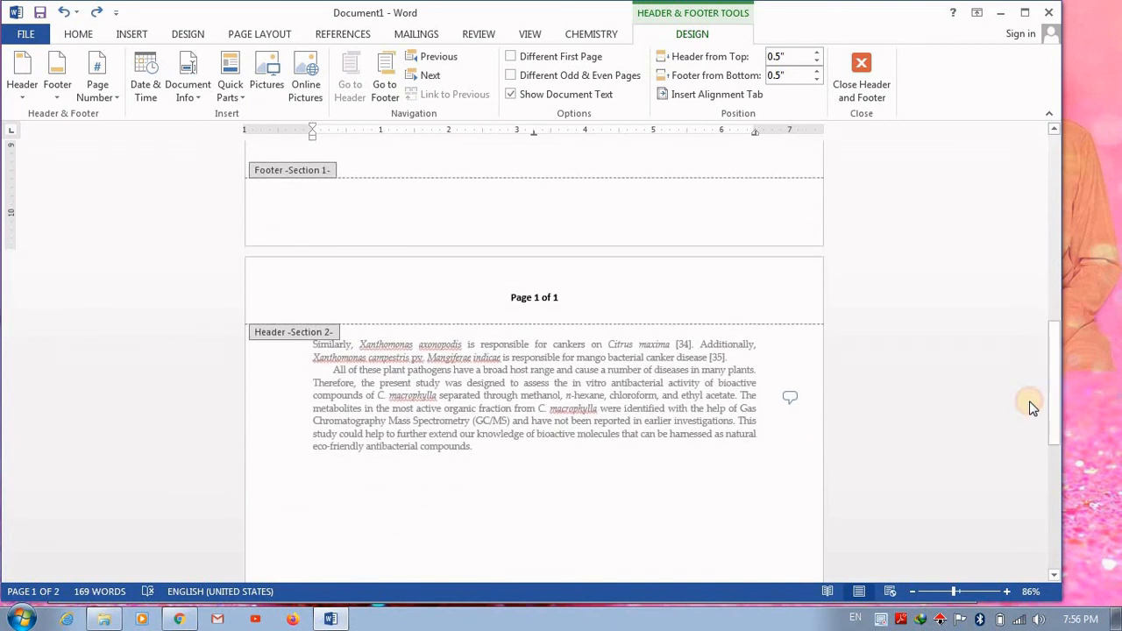